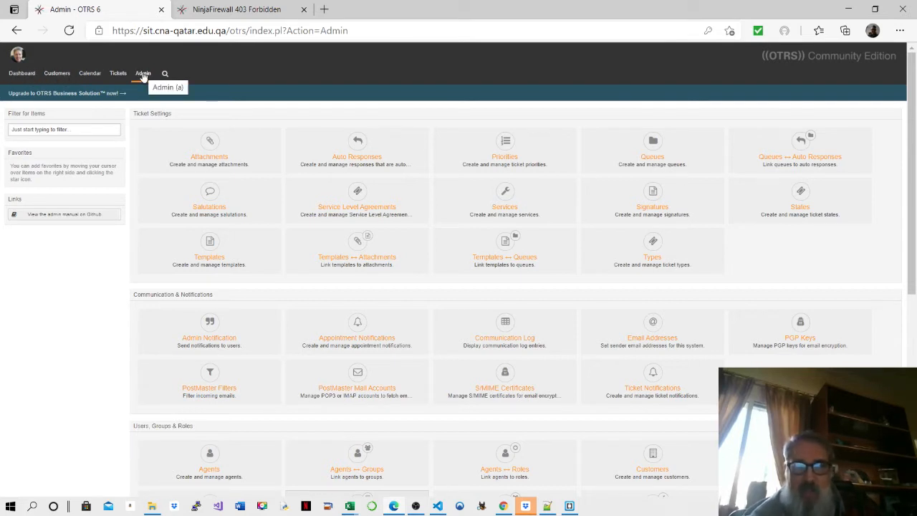
# - Go to the Admin overview and open Queue Management to list the existing queues
pyautogui.click(143, 76)
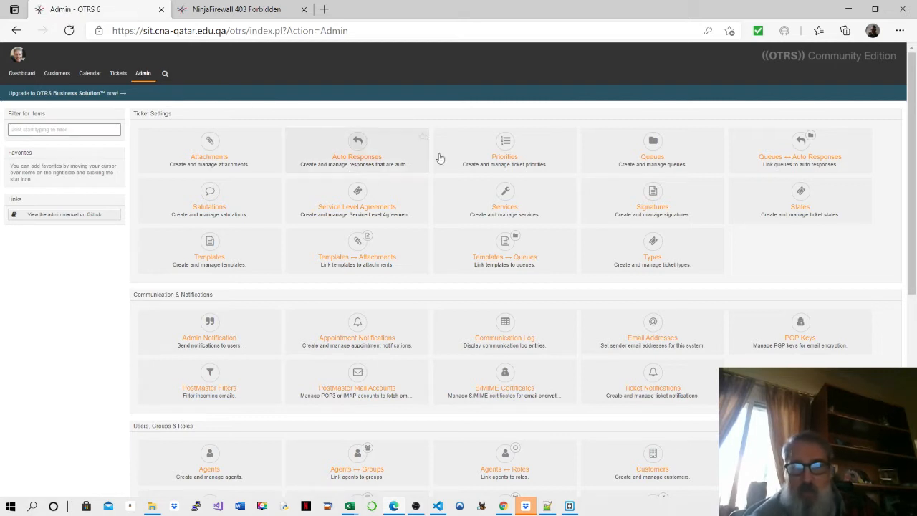
pyautogui.click(649, 154)
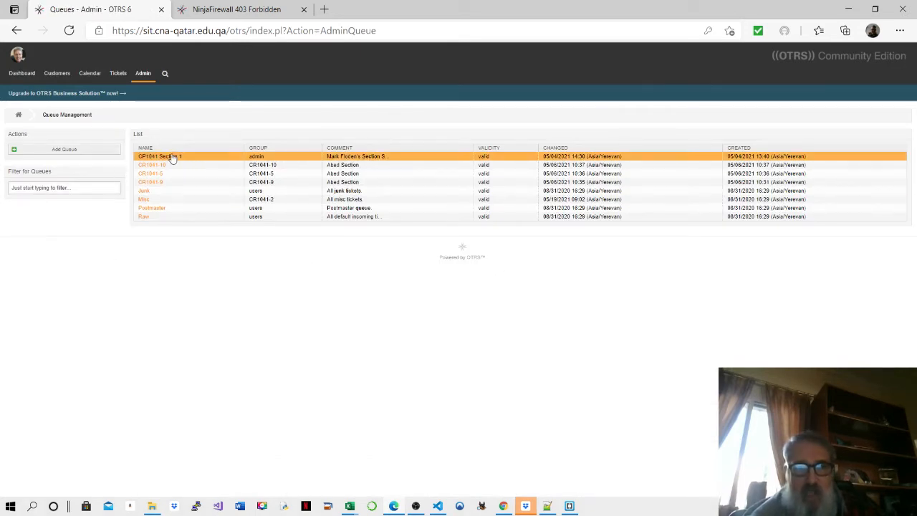
# - Review the CP1041 Section 1 queue in Edit Queue, then head back through the Admin overview
pyautogui.moveTo(182, 161); pyautogui.dragTo(169, 309)
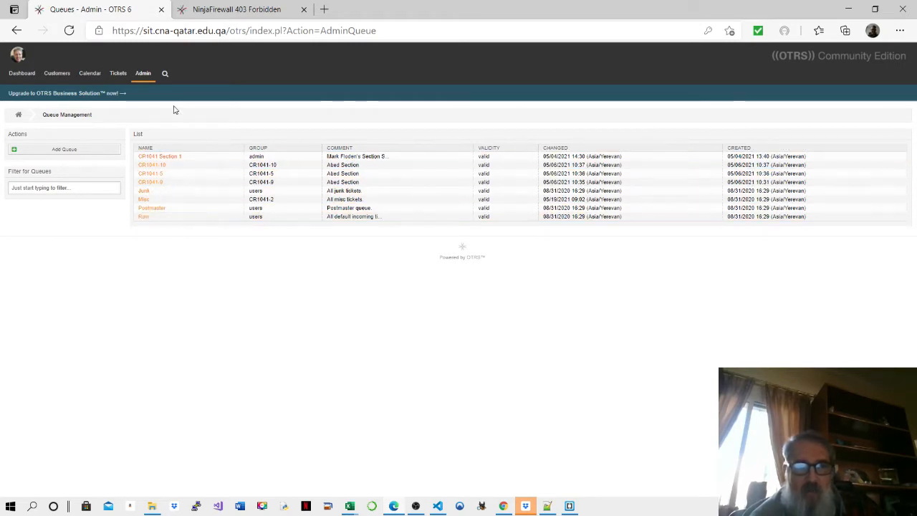
pyautogui.click(186, 157)
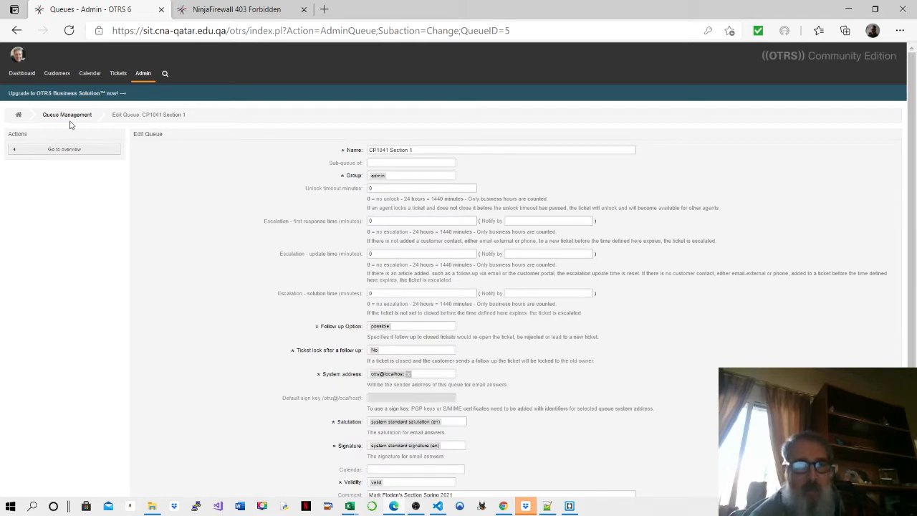
pyautogui.click(140, 77)
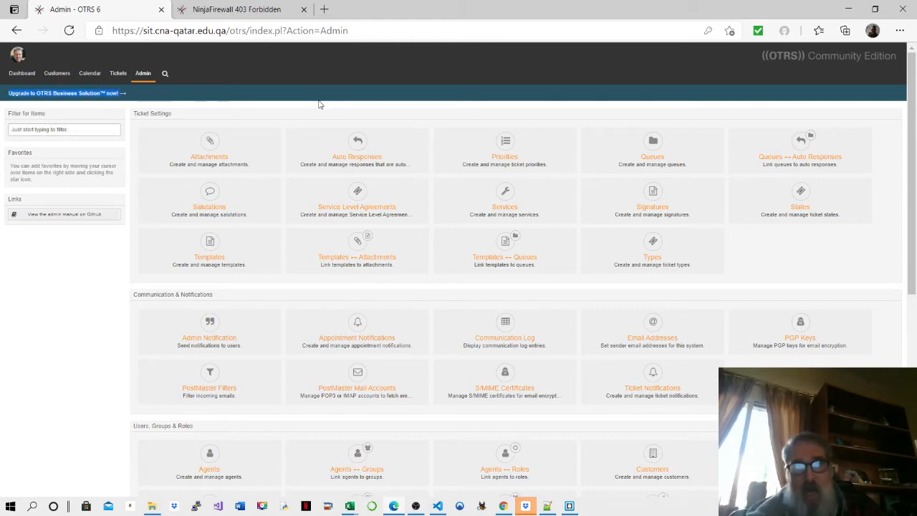
pyautogui.moveTo(320, 104); pyautogui.dragTo(329, 152)
pyautogui.click(328, 152)
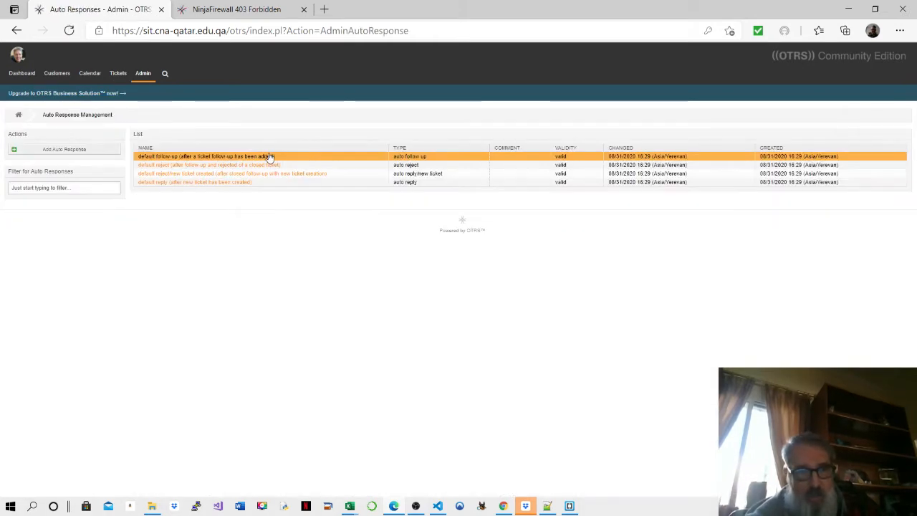
pyautogui.click(266, 156)
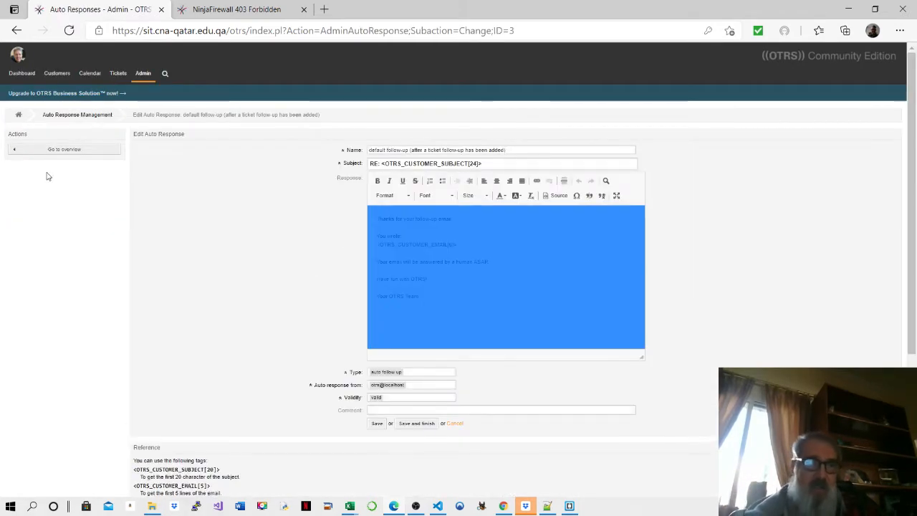
pyautogui.click(48, 175)
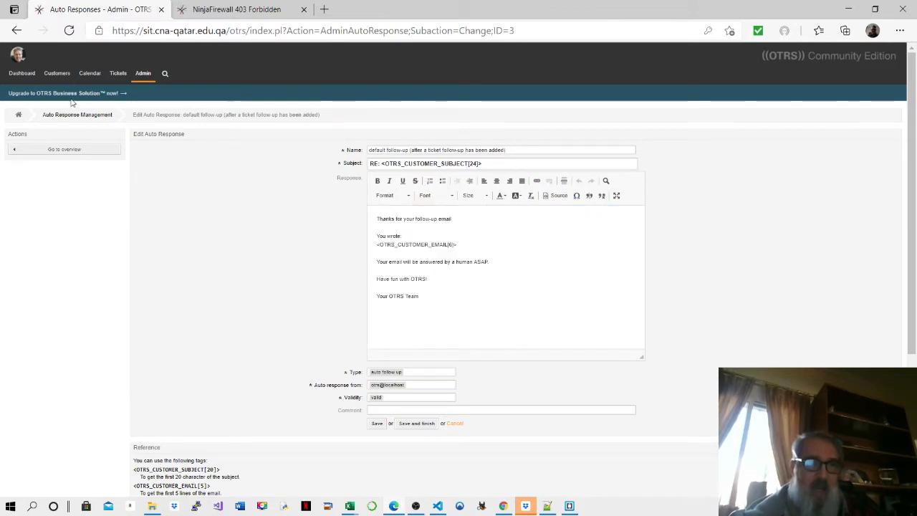
pyautogui.tripleClick(70, 100)
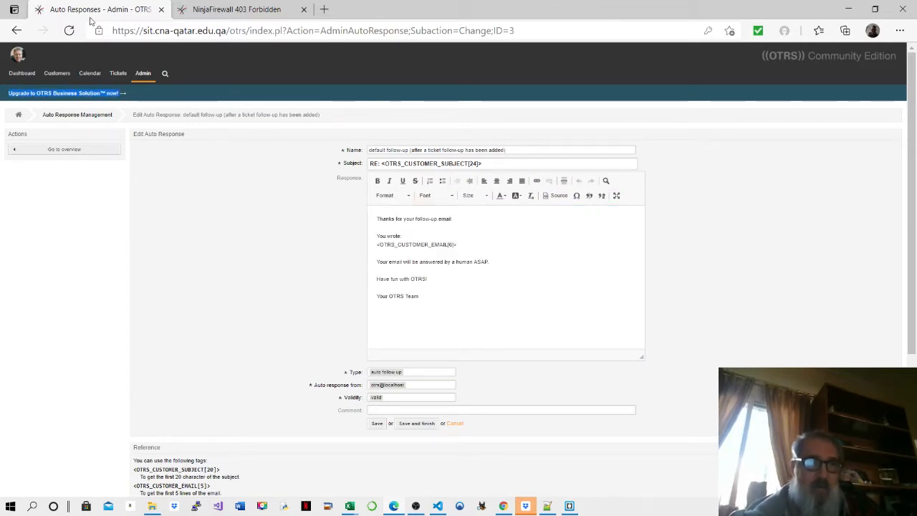
pyautogui.click(143, 74)
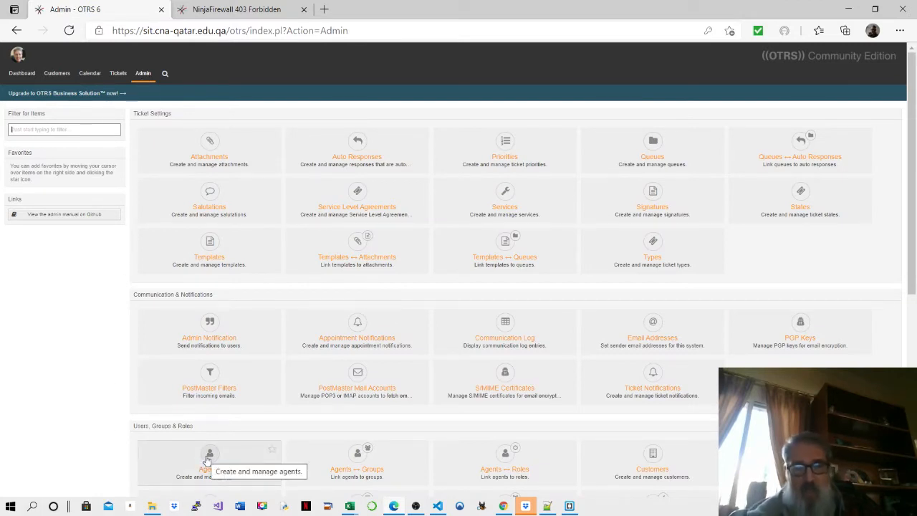
pyautogui.click(206, 461)
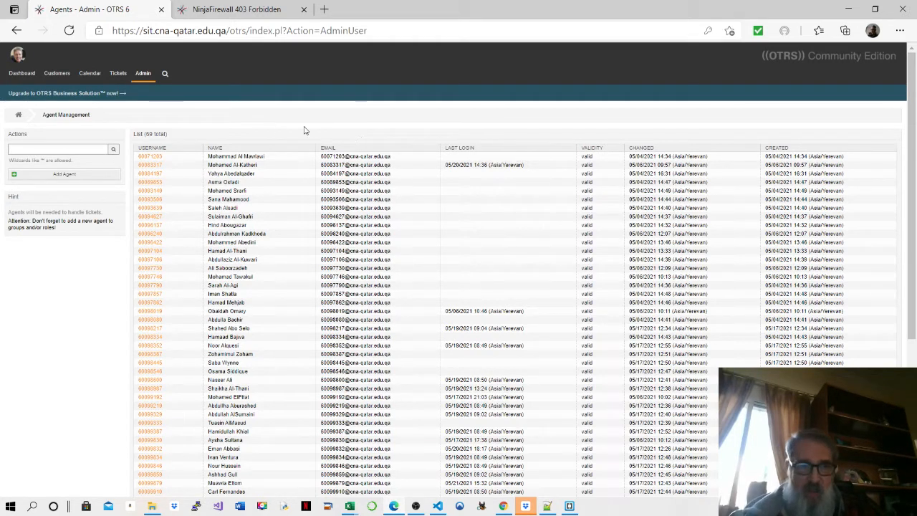
pyautogui.click(147, 157)
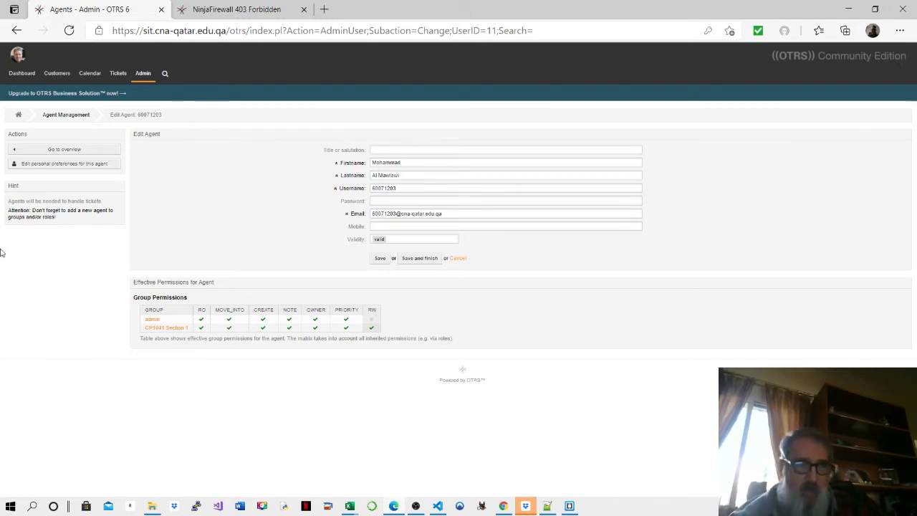
pyautogui.click(145, 73)
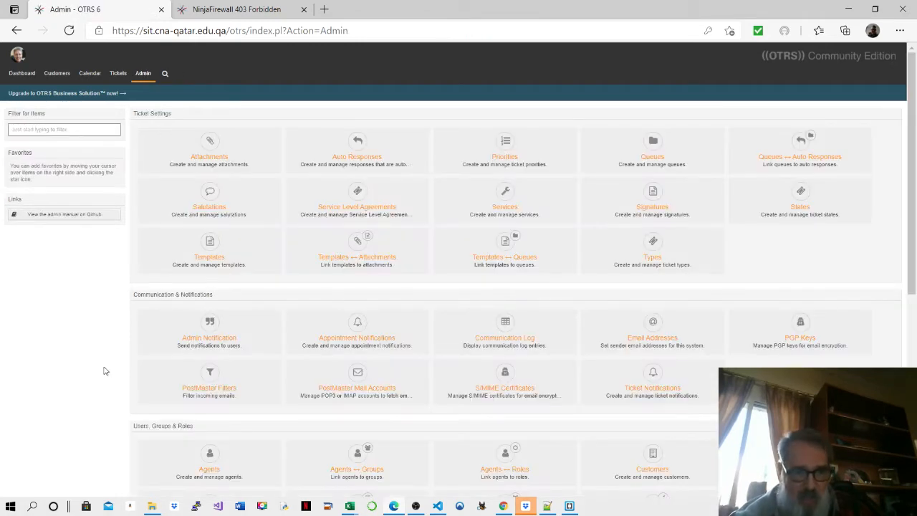
pyautogui.click(208, 464)
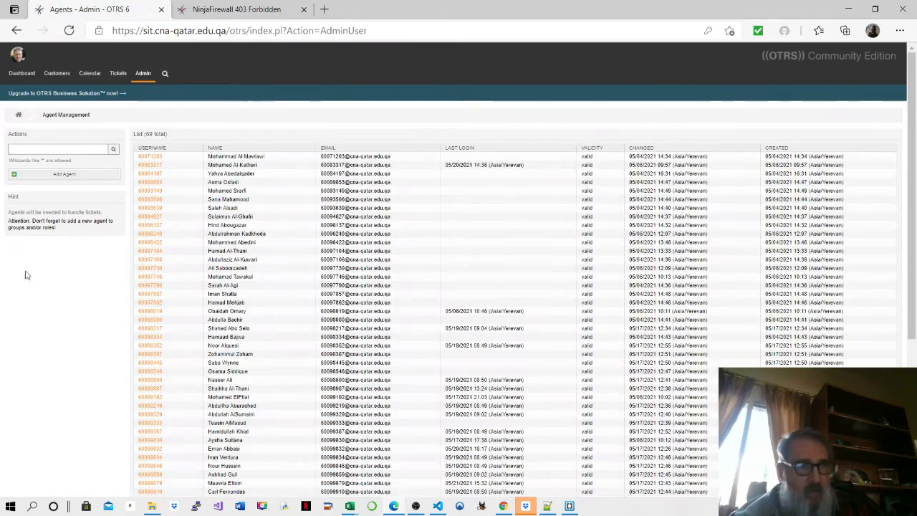
pyautogui.click(37, 178)
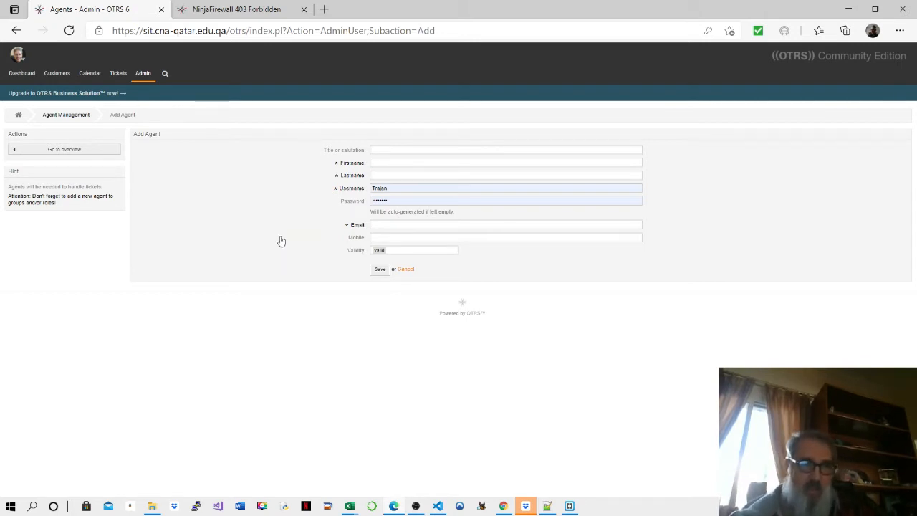
pyautogui.click(143, 75)
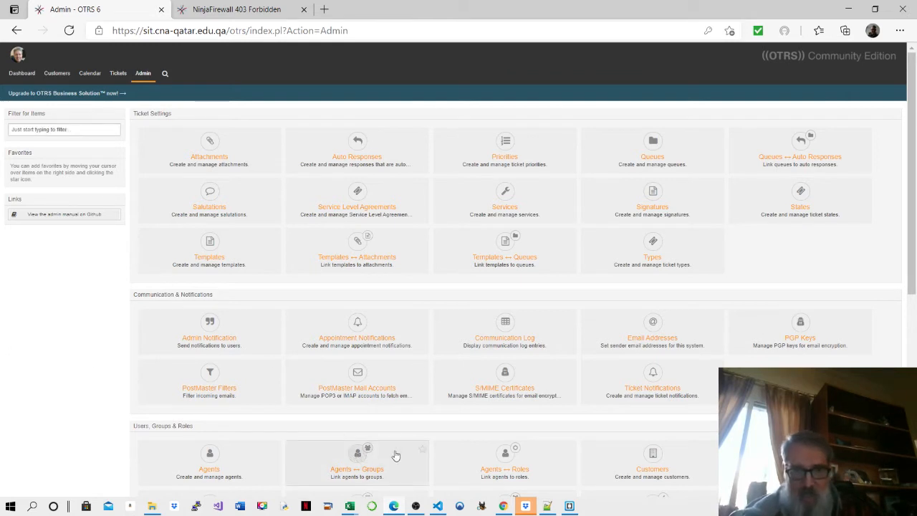
# - Open Agents ↔ Groups, view the first agent's group permissions, and return to Admin
pyautogui.click(368, 464)
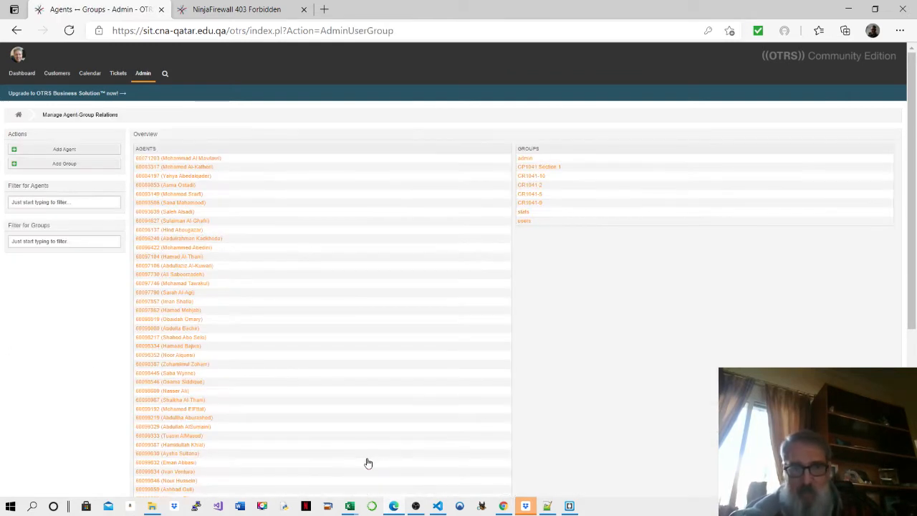
pyautogui.click(190, 159)
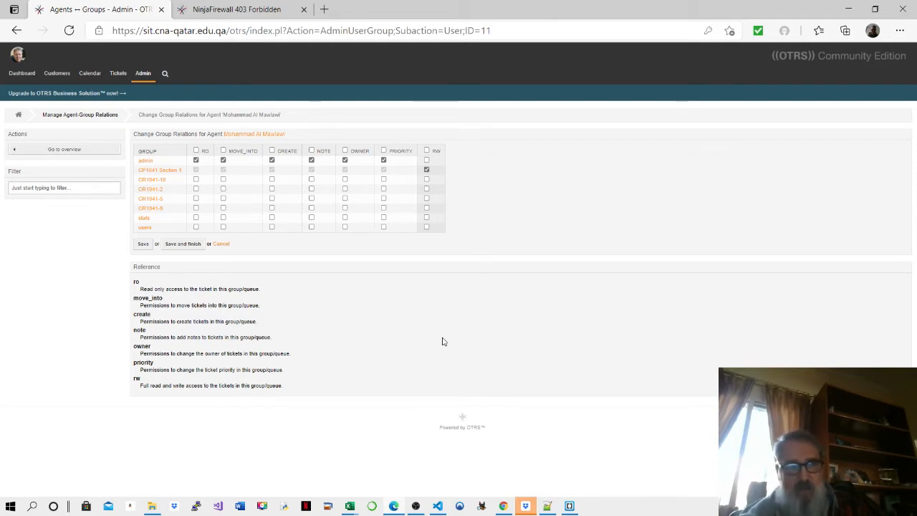
pyautogui.click(145, 75)
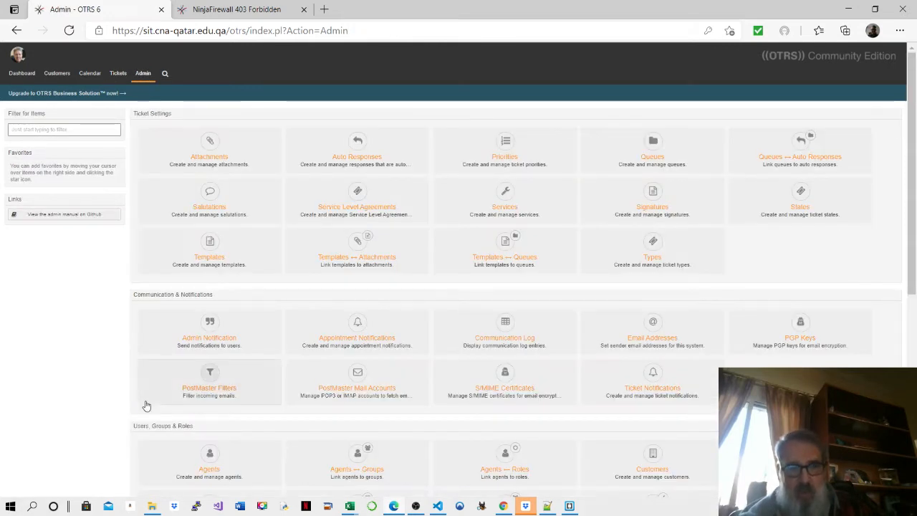
pyautogui.click(361, 461)
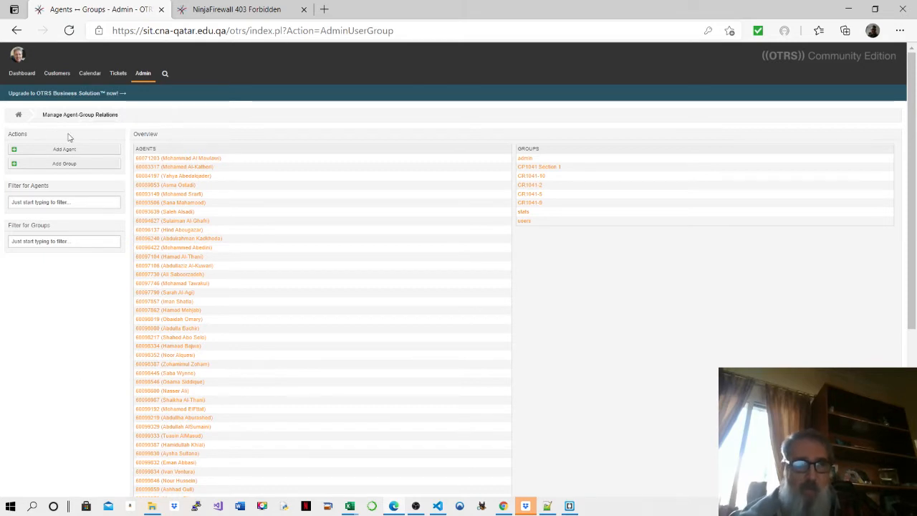
pyautogui.moveTo(60, 76)
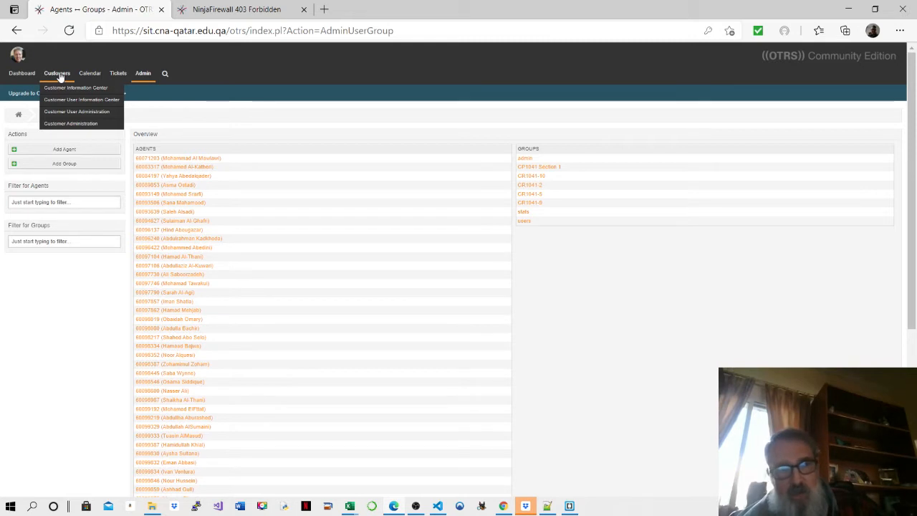
pyautogui.click(143, 69)
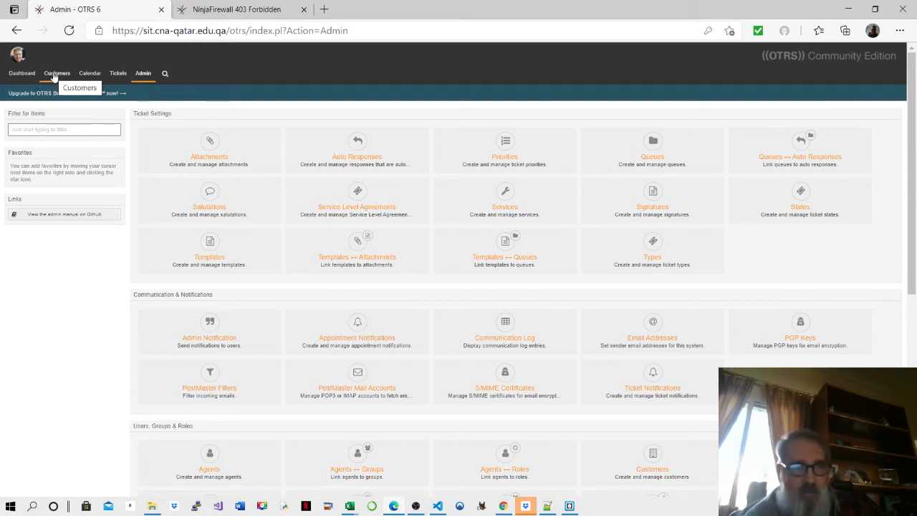
# - Open Customer Administration, view customer 9999999 in Edit Customer, and return to the six-customer list
pyautogui.click(54, 77)
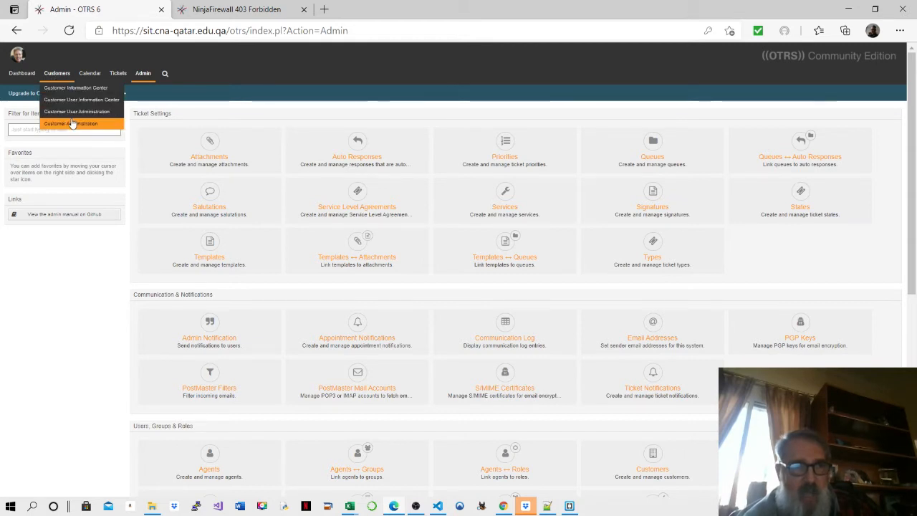
pyautogui.click(72, 123)
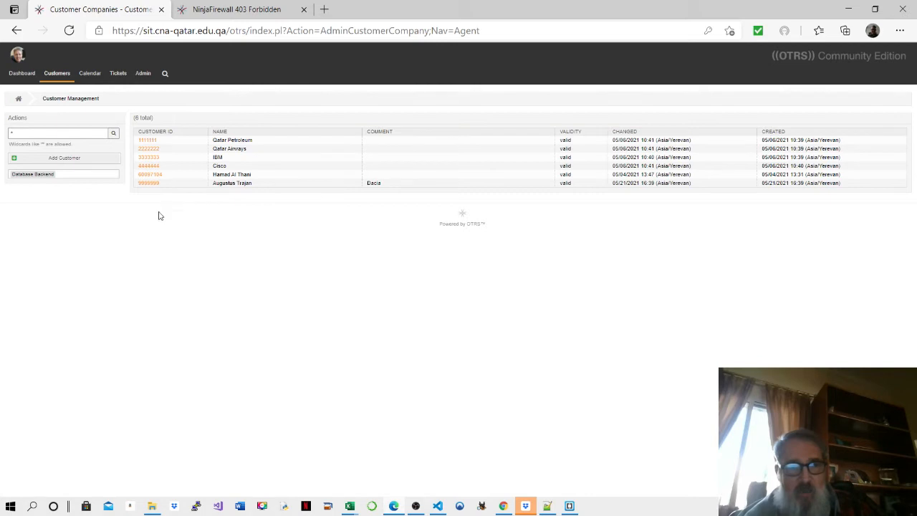
pyautogui.click(147, 185)
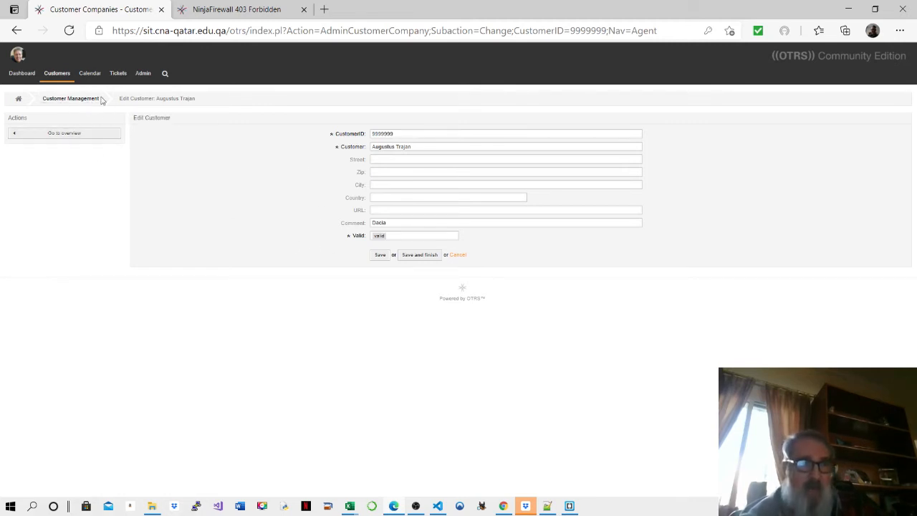
pyautogui.moveTo(60, 80)
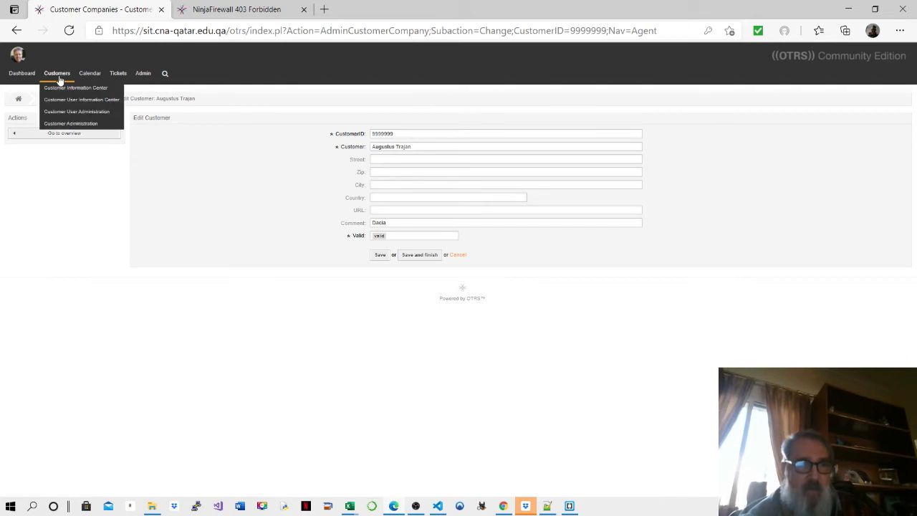
pyautogui.click(65, 126)
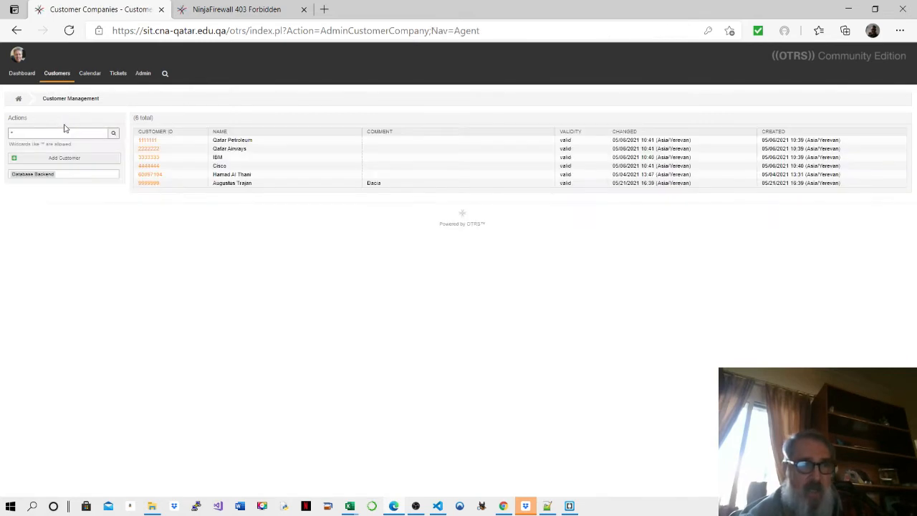
# - Open the Add Customer form with empty CustomerID and Customer fields and Valid set to valid
pyautogui.click(40, 159)
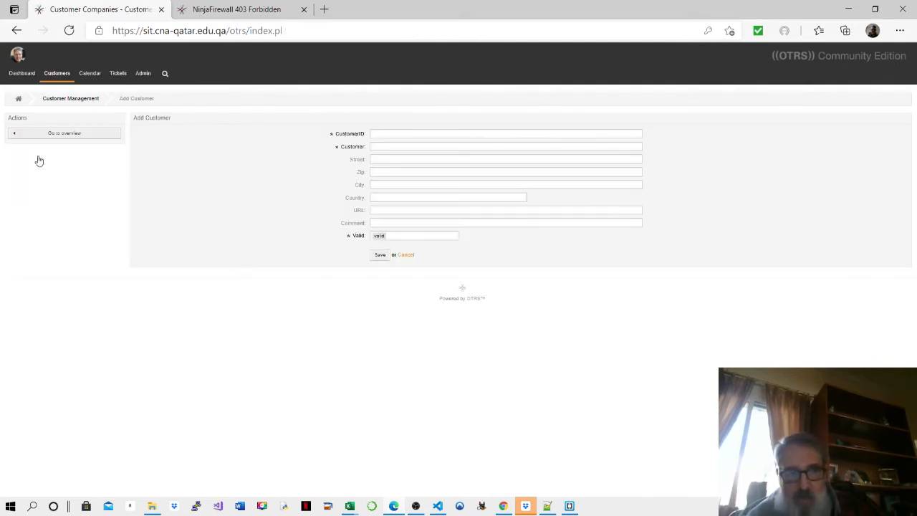
pyautogui.click(59, 79)
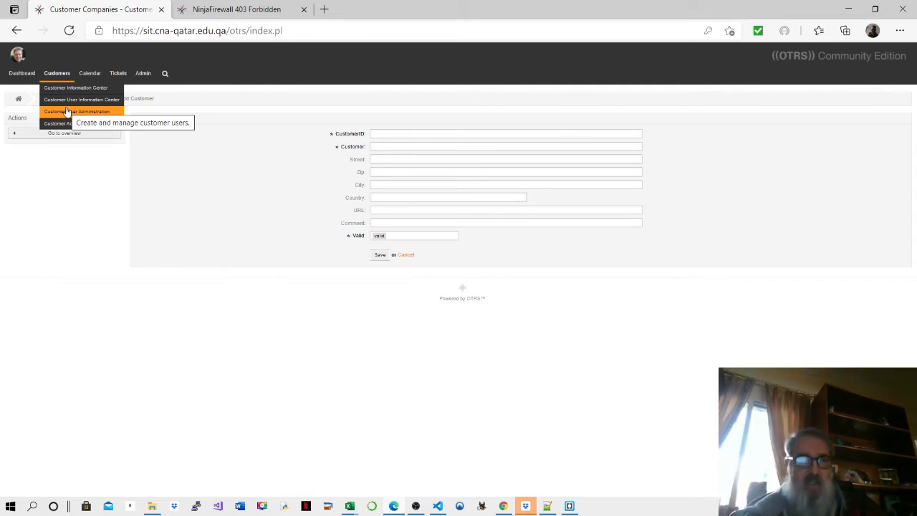
pyautogui.click(66, 112)
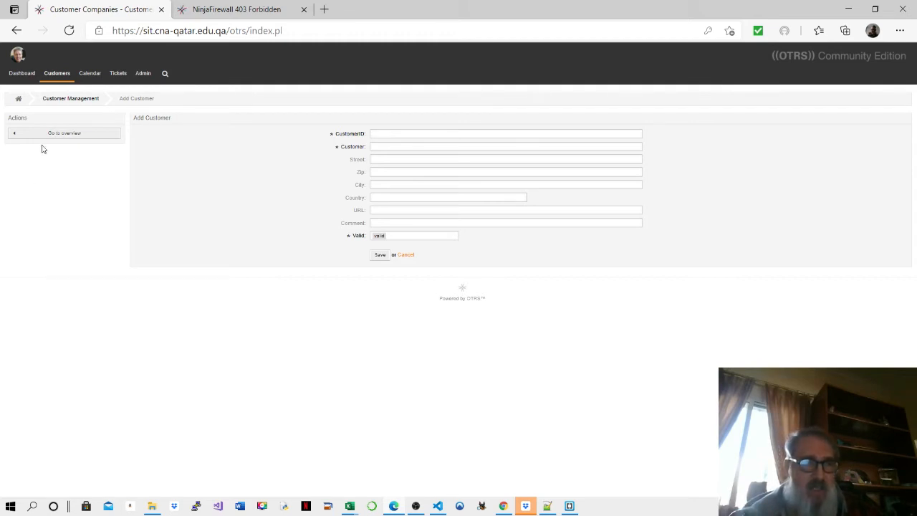
pyautogui.moveTo(50, 81)
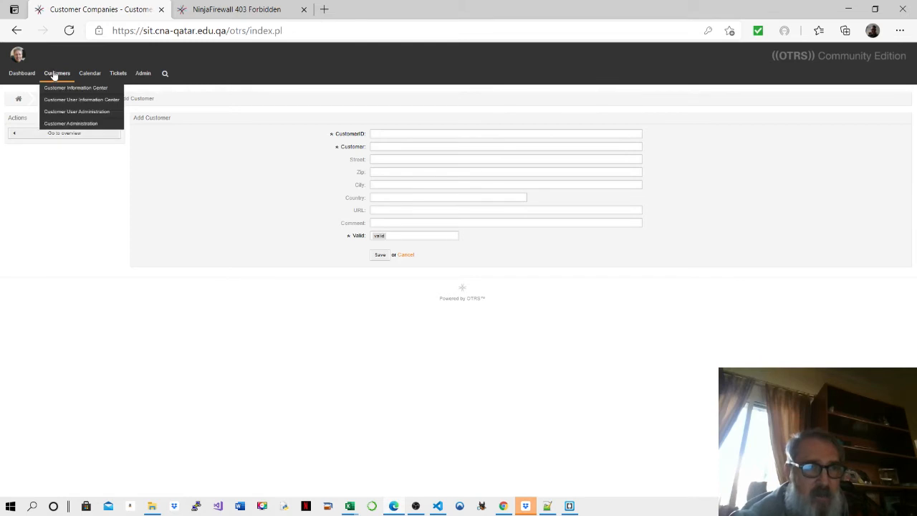
# - Review the first customer user's details, then show the Status View of the 5 open tickets
pyautogui.click(68, 112)
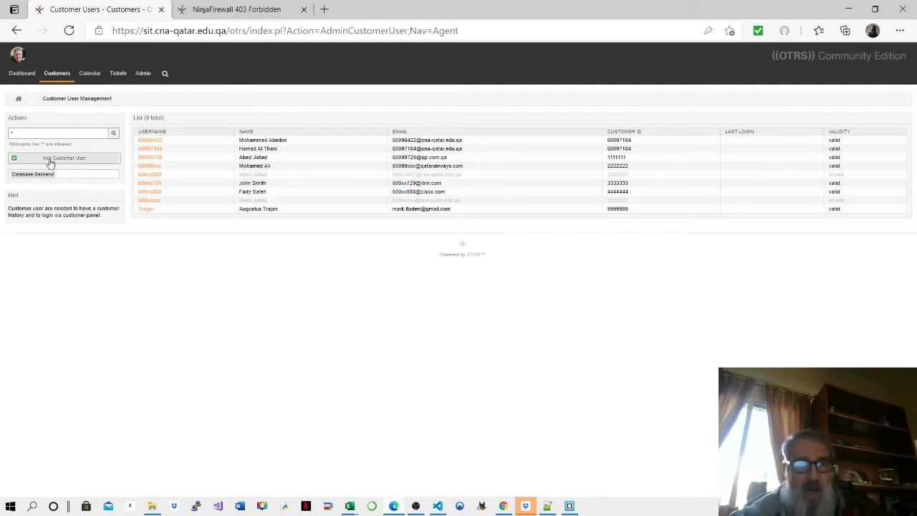
pyautogui.click(146, 142)
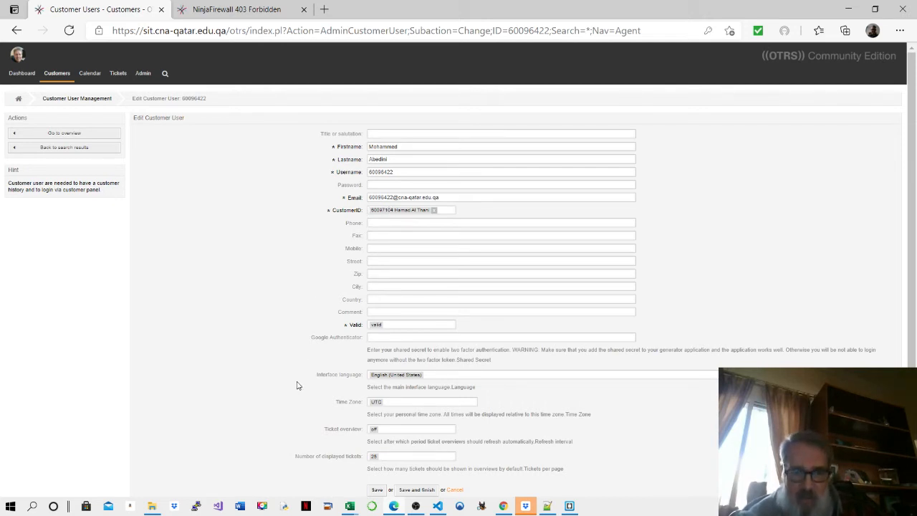
pyautogui.scroll(-1, 295, 383)
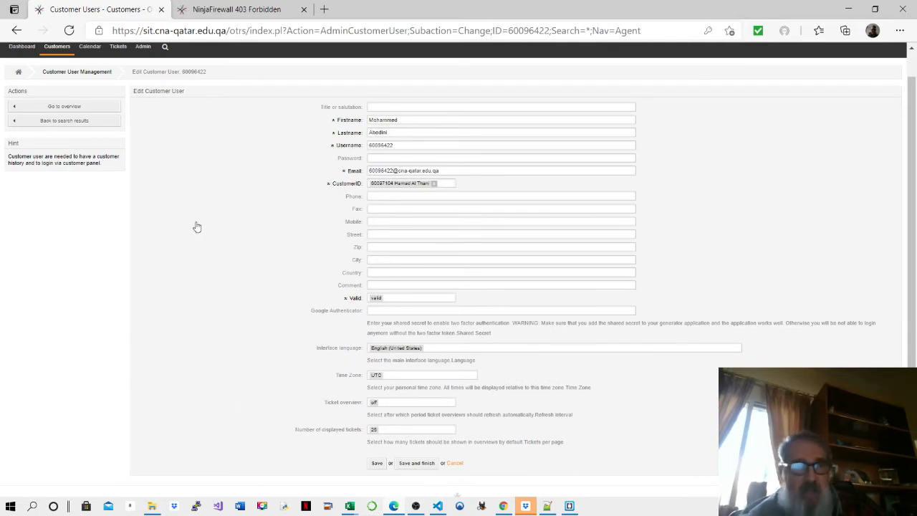
pyautogui.click(120, 48)
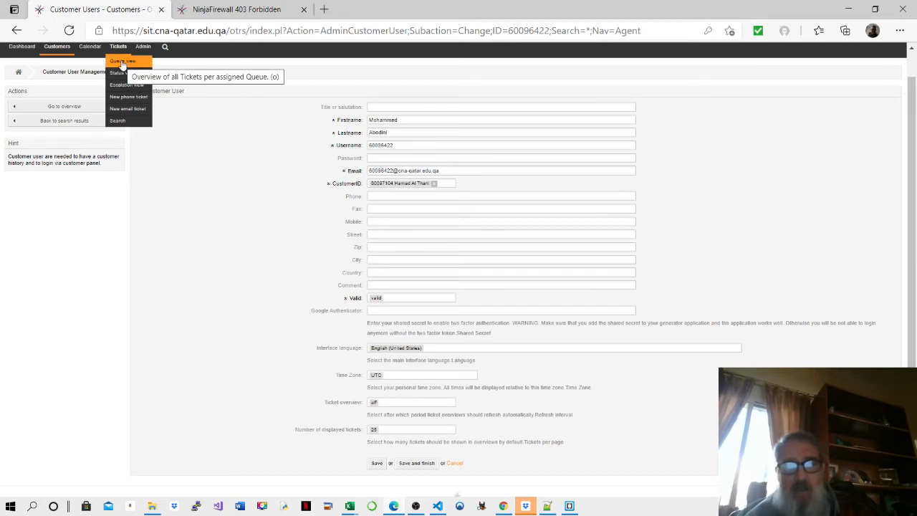
pyautogui.click(119, 72)
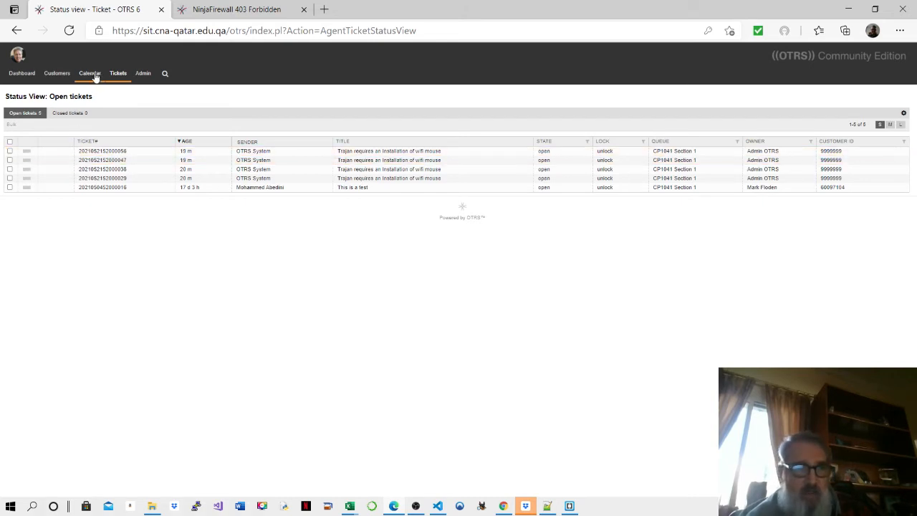
# - In Queue View, list CP1041 Section 1 sorted by age and scroll through its five tickets
pyautogui.moveTo(119, 74)
pyautogui.click(120, 91)
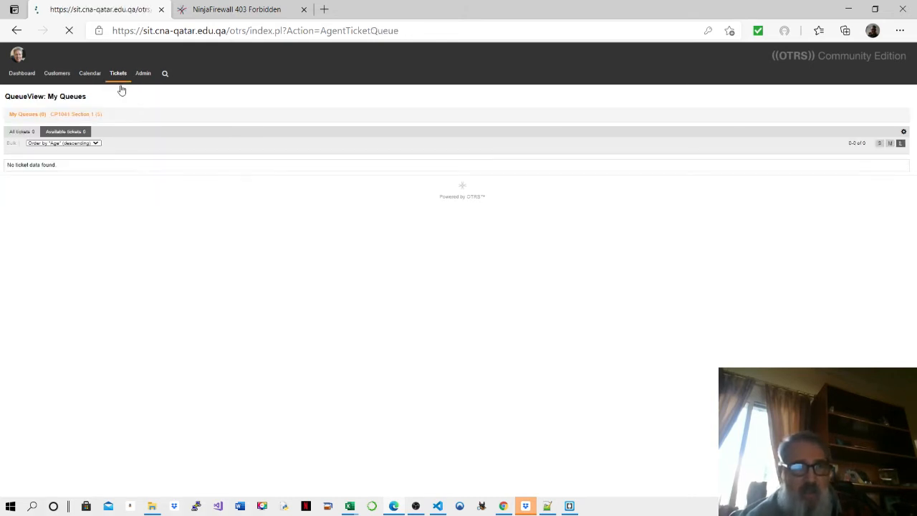
pyautogui.click(96, 144)
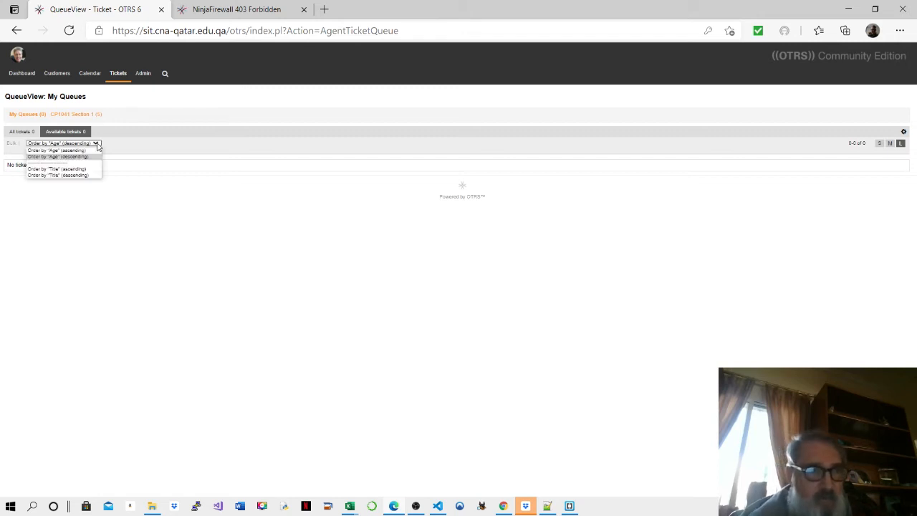
pyautogui.click(98, 146)
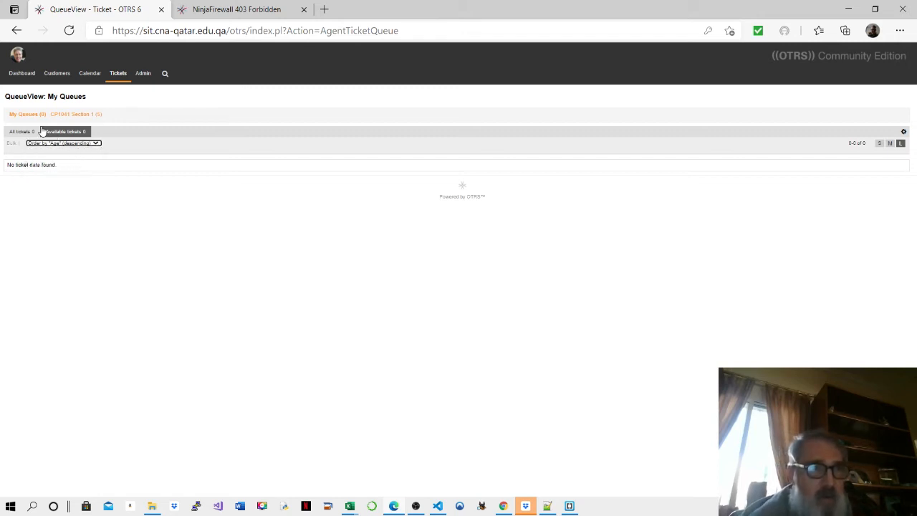
pyautogui.click(73, 119)
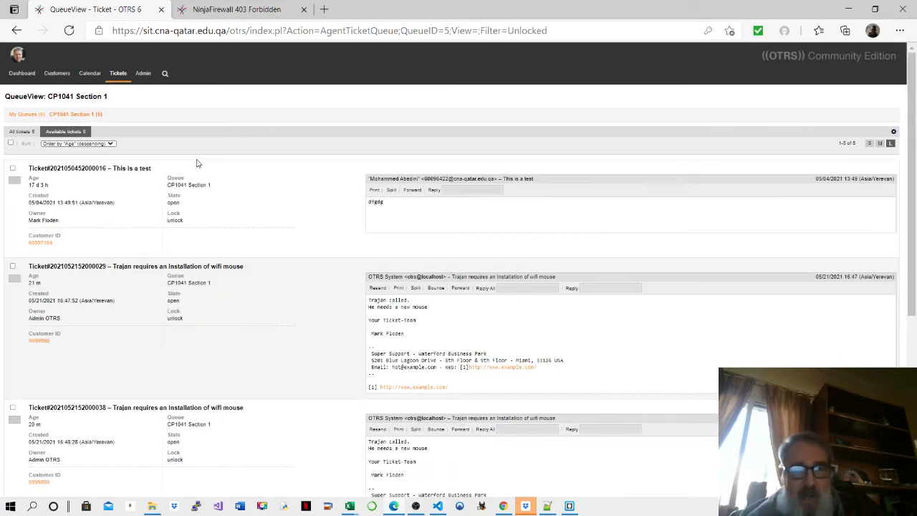
pyautogui.scroll(-2, 237, 197)
pyautogui.scroll(-5, 237, 193)
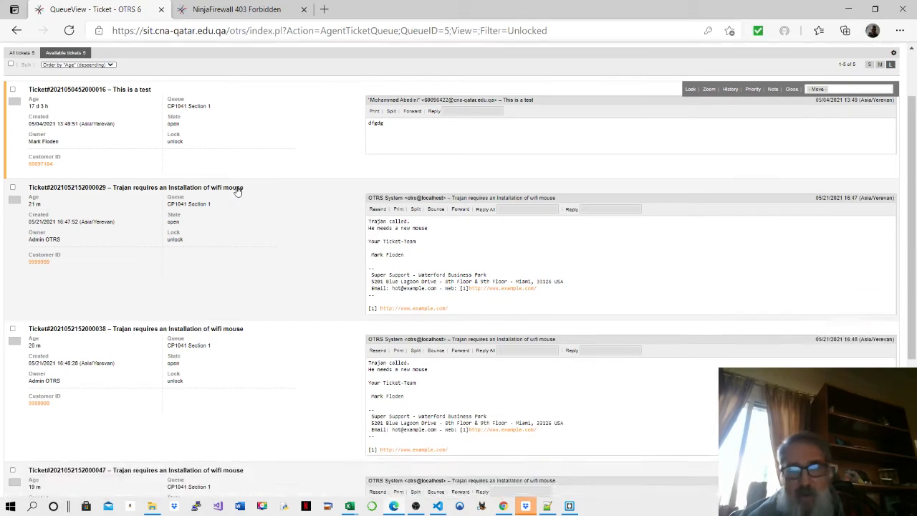
pyautogui.scroll(-2, 237, 185)
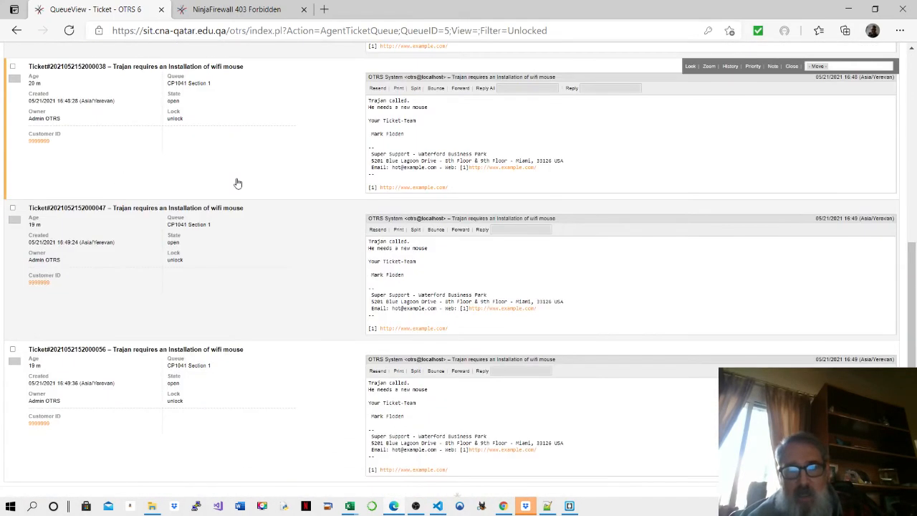
pyautogui.scroll(8, 202, 152)
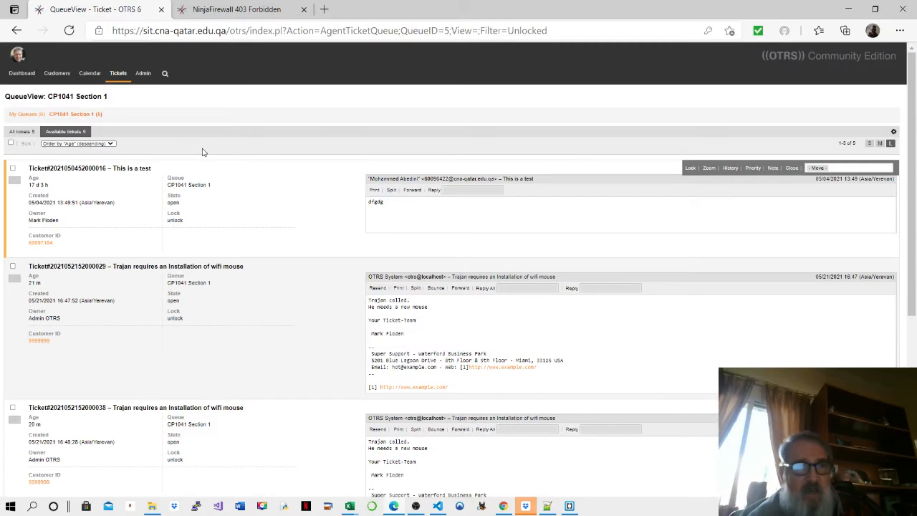
# - Open a blank Create New Phone Ticket form from the Tickets menu
pyautogui.click(118, 75)
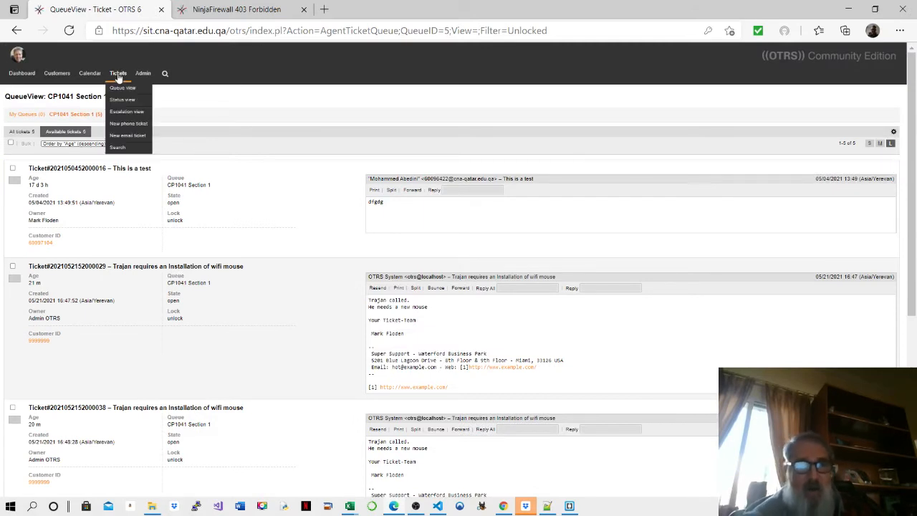
pyautogui.click(122, 88)
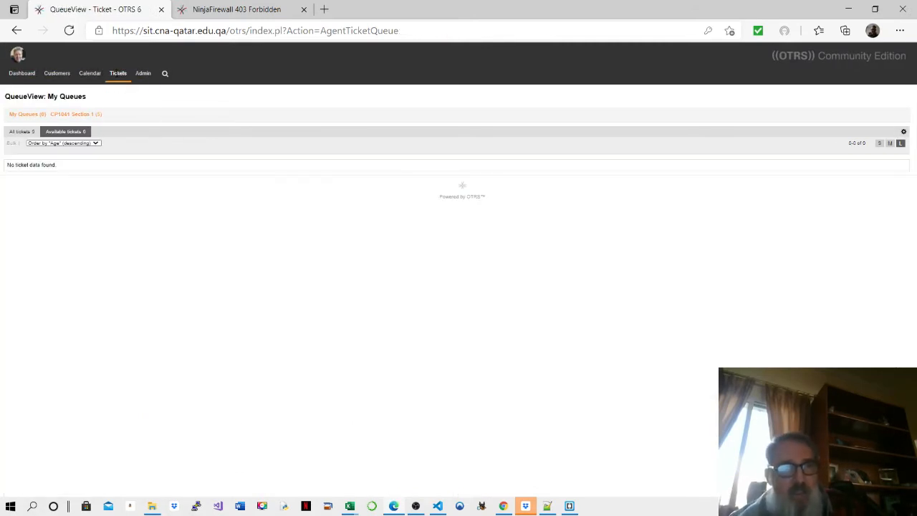
pyautogui.moveTo(118, 75)
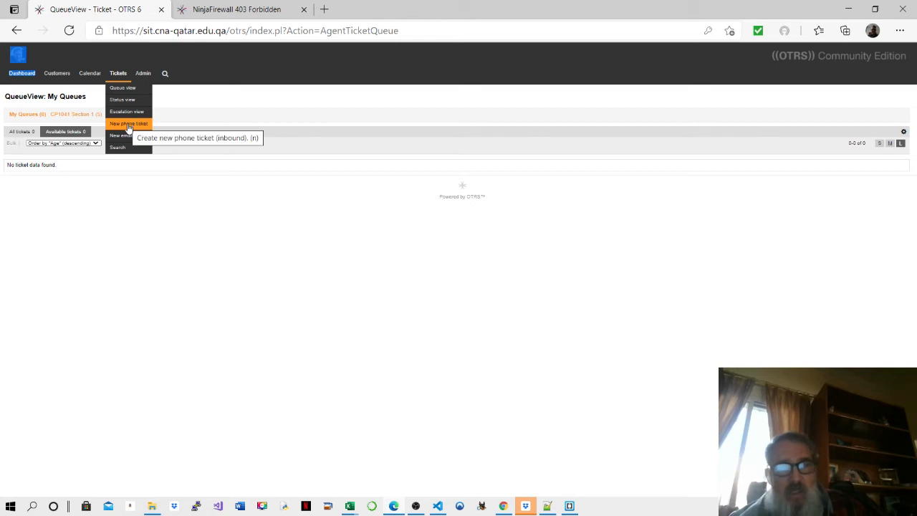
pyautogui.click(129, 128)
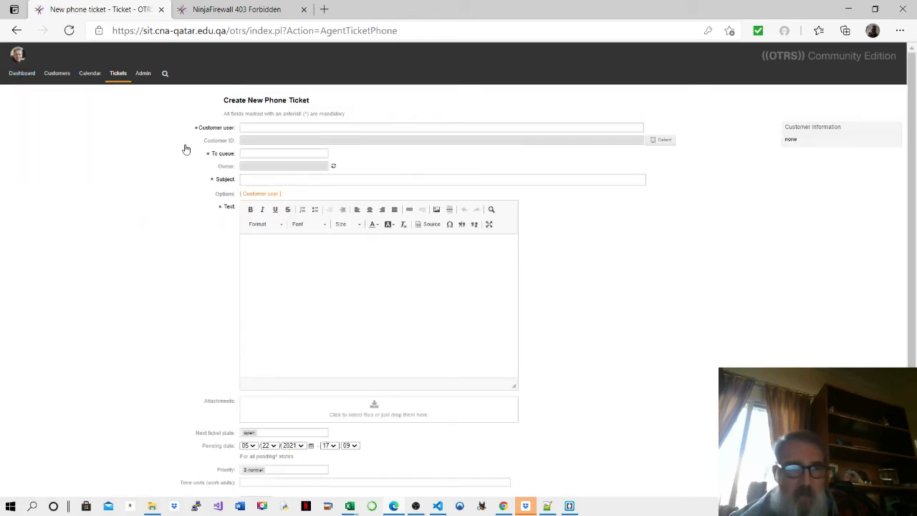
# - Pick the customer user found by searching '80' and set To queue to CP1041 Section 1
pyautogui.click(245, 130)
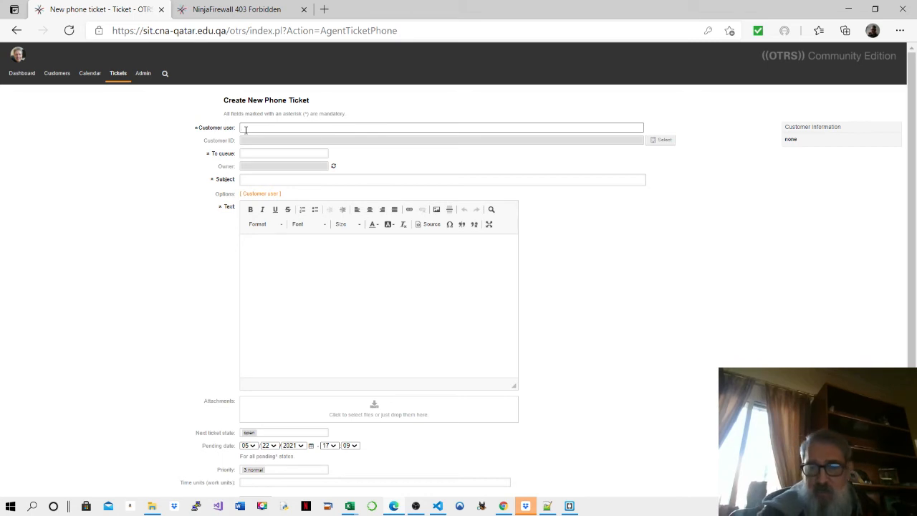
pyautogui.write('80')
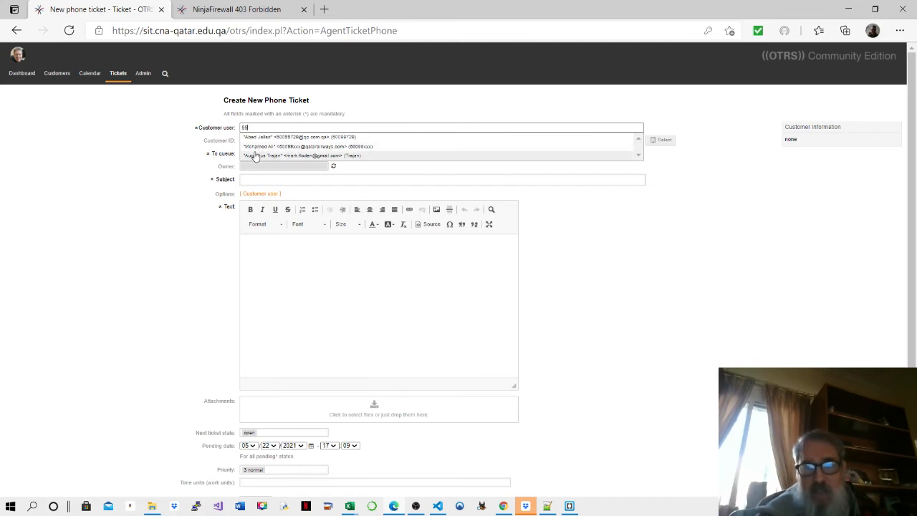
pyautogui.click(255, 155)
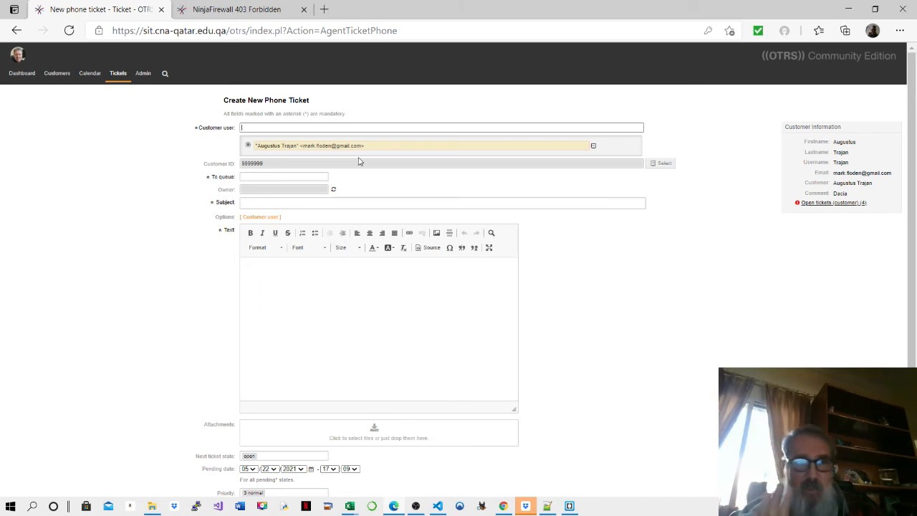
pyautogui.click(271, 178)
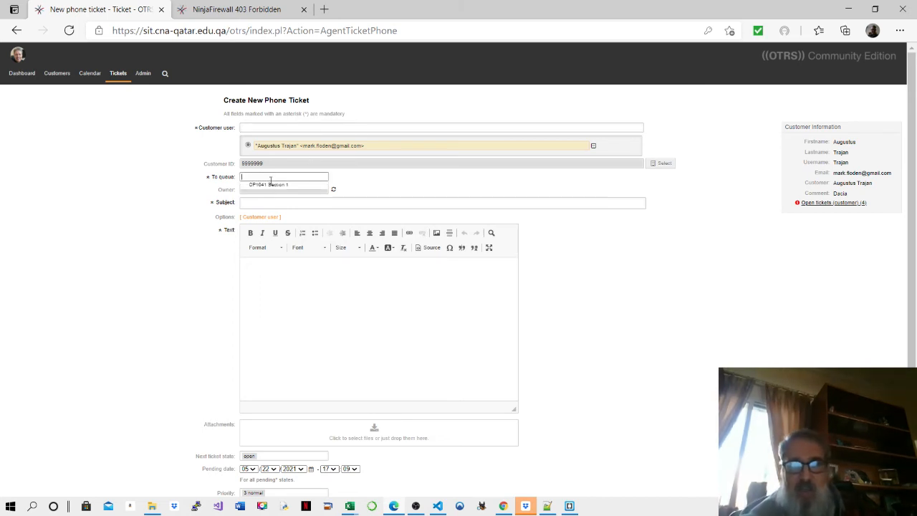
pyautogui.click(270, 186)
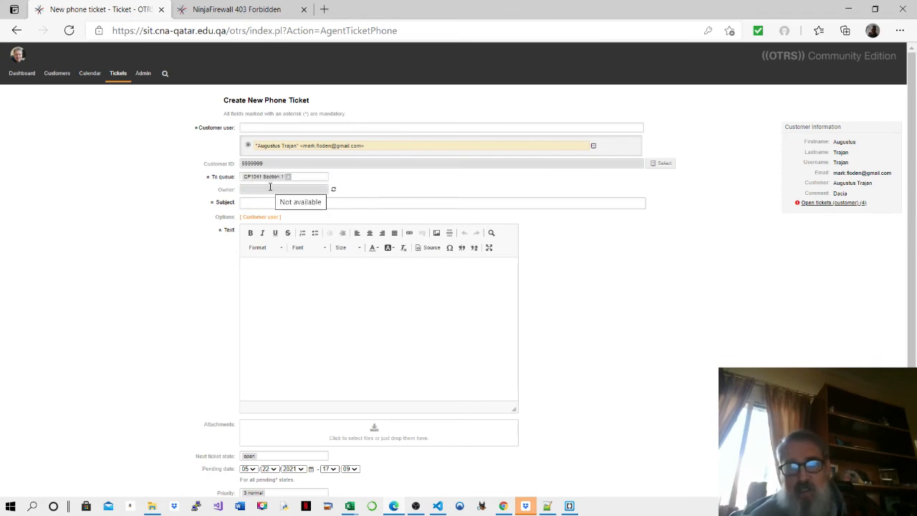
pyautogui.click(266, 205)
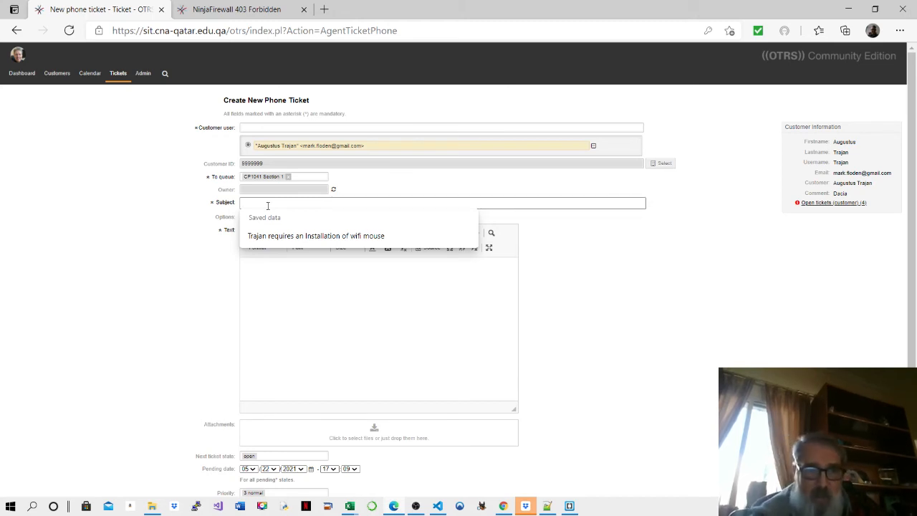
# - Enter subject 'Install Mouse' and body 'Customer called urgently', set priority 2 low, and create the ticket
pyautogui.write('Ins')
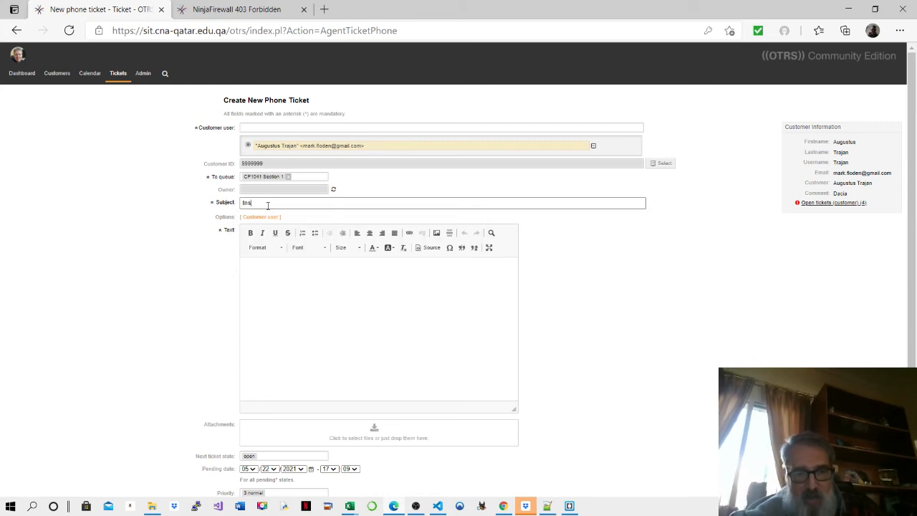
pyautogui.write('tall Mouse')
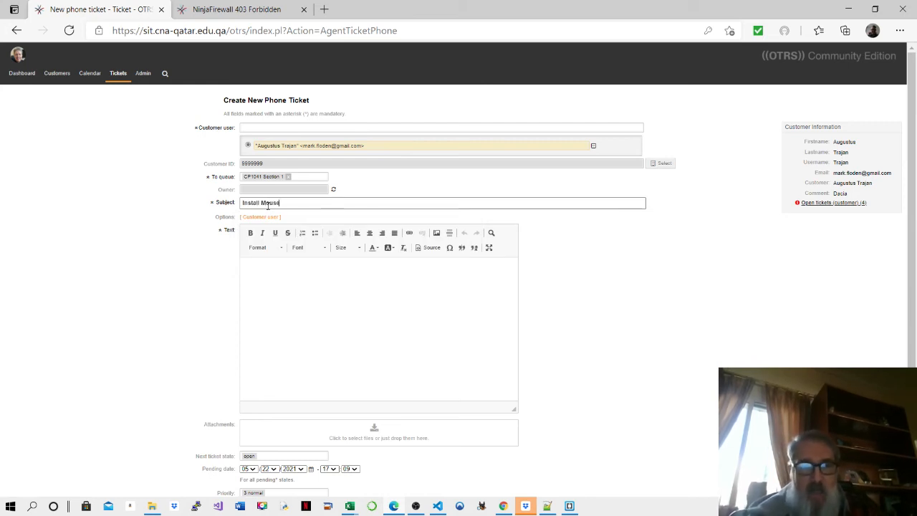
pyautogui.click(276, 277)
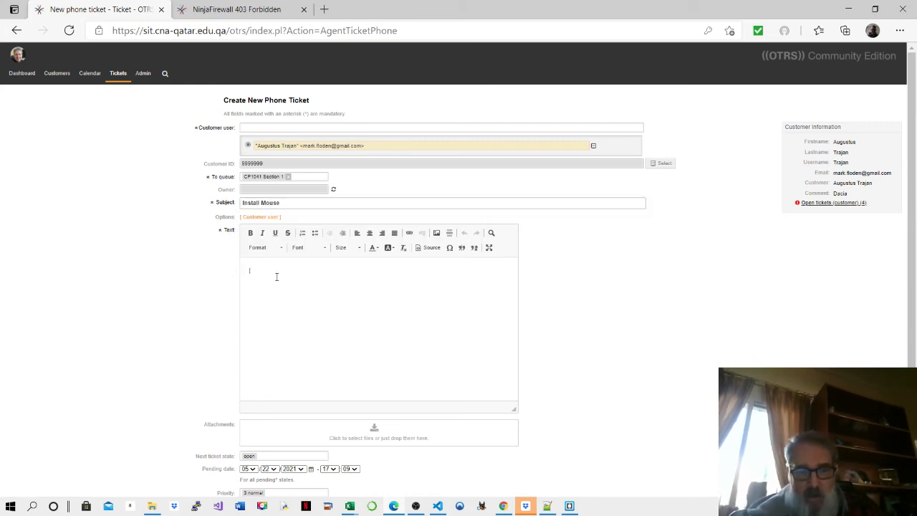
pyautogui.write('Customer ')
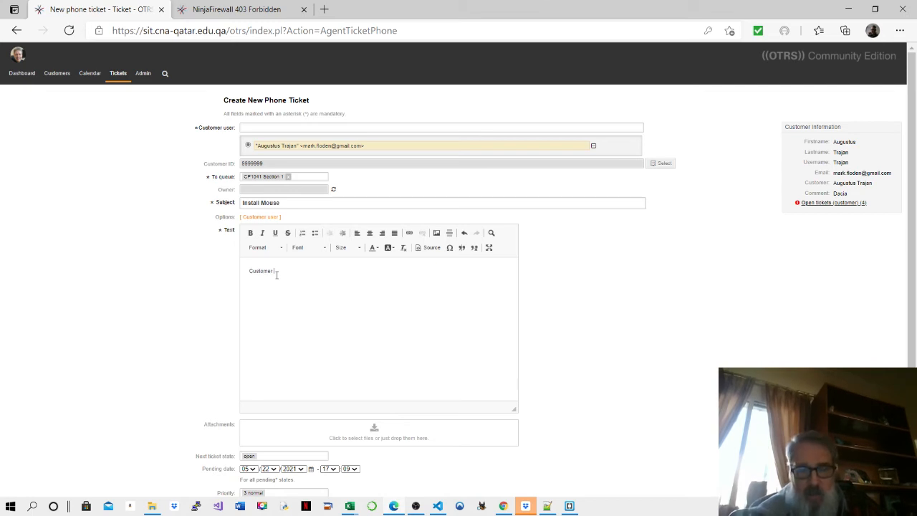
pyautogui.write('called urgently')
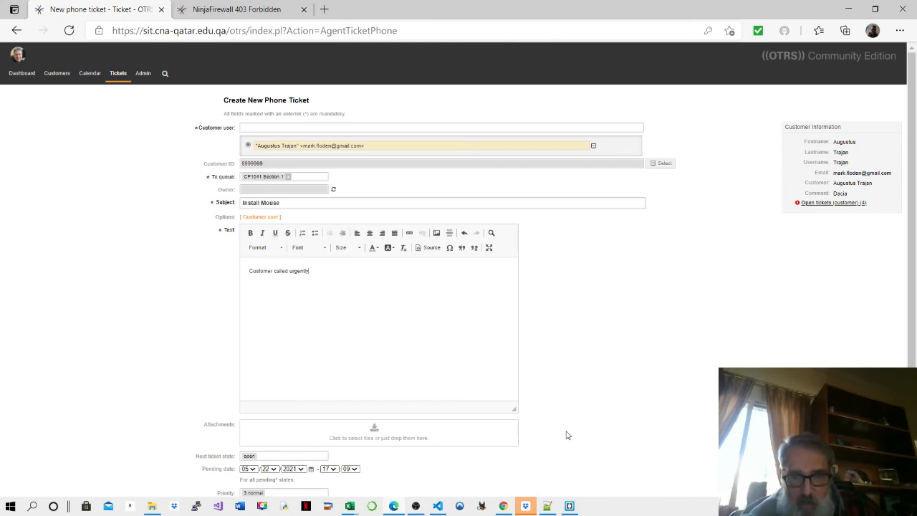
pyautogui.scroll(-2, 568, 428)
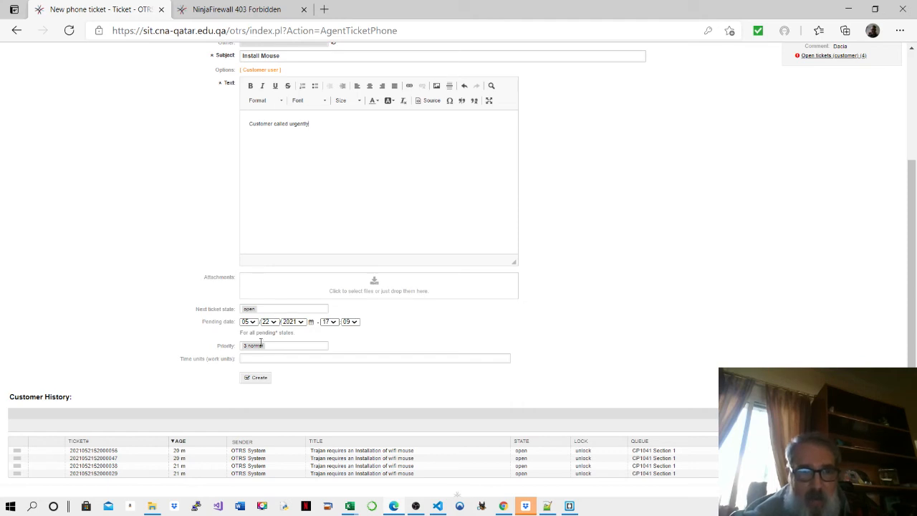
pyautogui.click(268, 345)
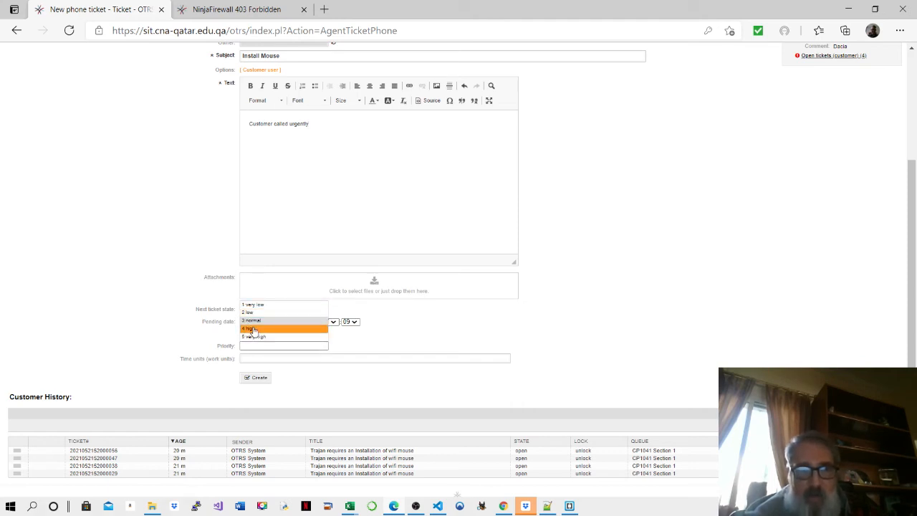
pyautogui.click(250, 313)
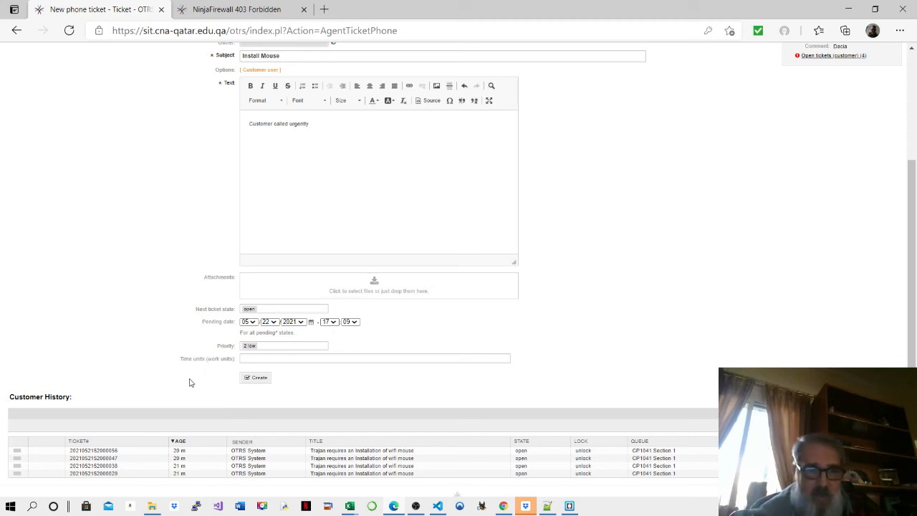
pyautogui.click(256, 381)
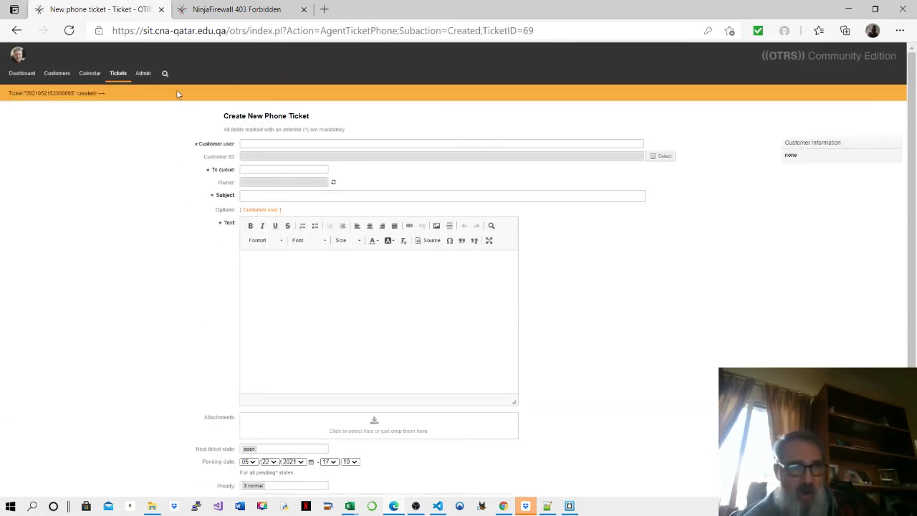
# - Check the Status View, then list CP1041 Section 1 in Queue View and find the Install Mouse ticket
pyautogui.click(121, 74)
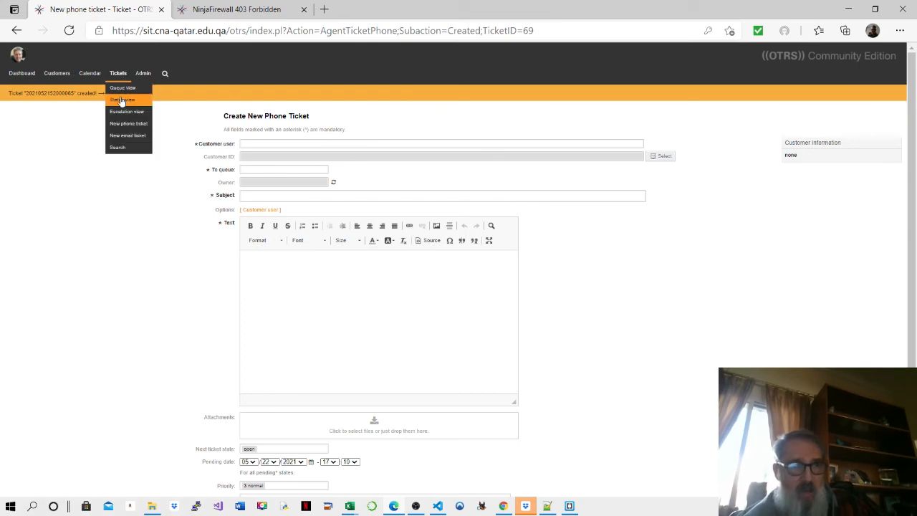
pyautogui.click(120, 99)
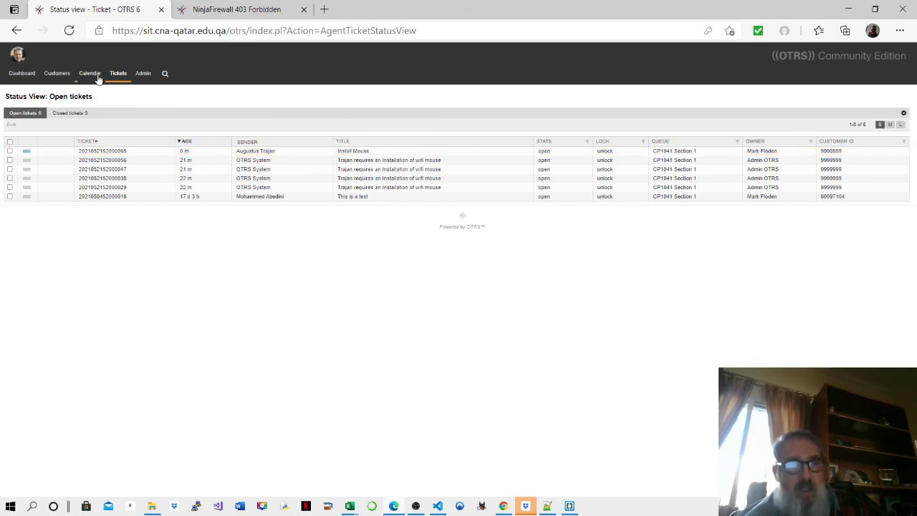
pyautogui.click(122, 87)
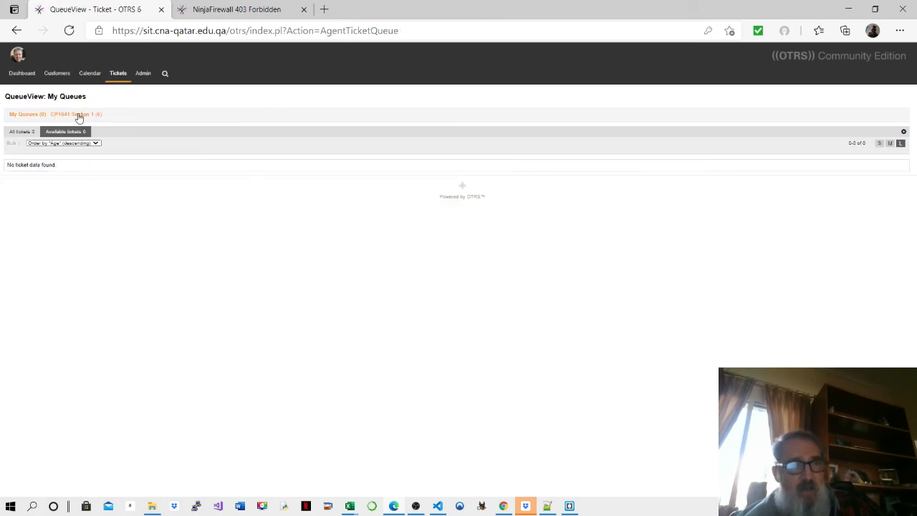
pyautogui.click(79, 117)
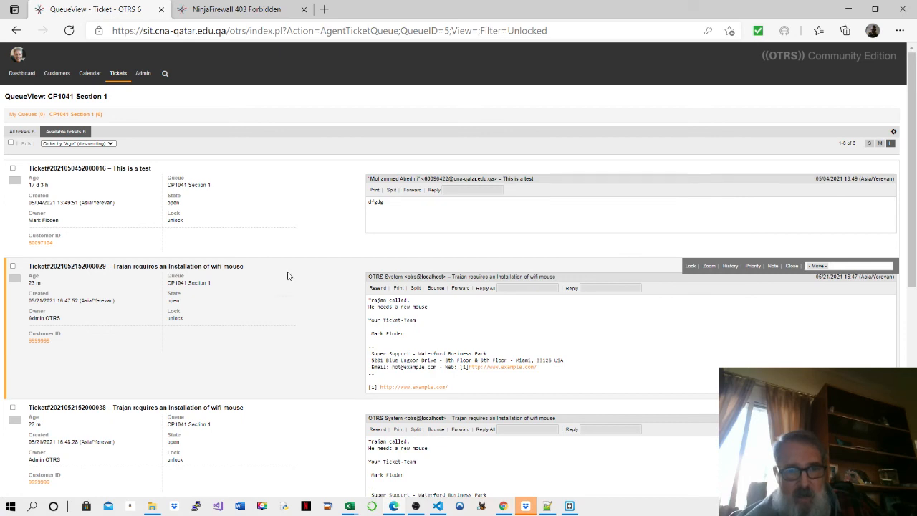
pyautogui.scroll(-5, 287, 278)
pyautogui.scroll(-1, 287, 275)
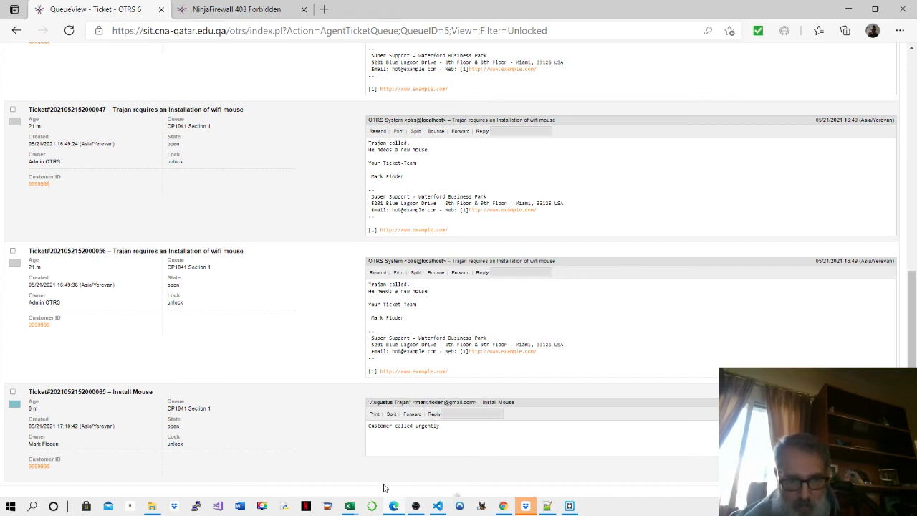
pyautogui.click(416, 506)
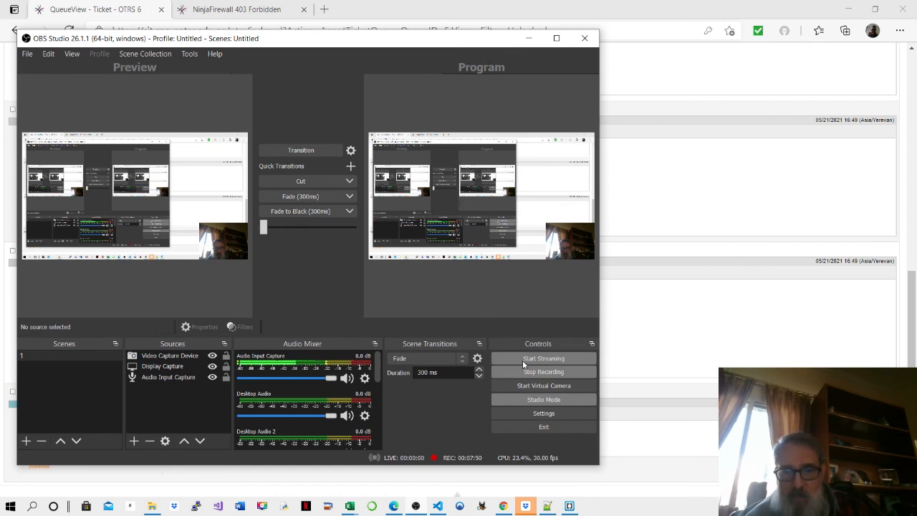
# - Try Start Streaming, dismiss the Missing Stream Setup notice, then request Stop Recording in OBS
pyautogui.click(522, 360)
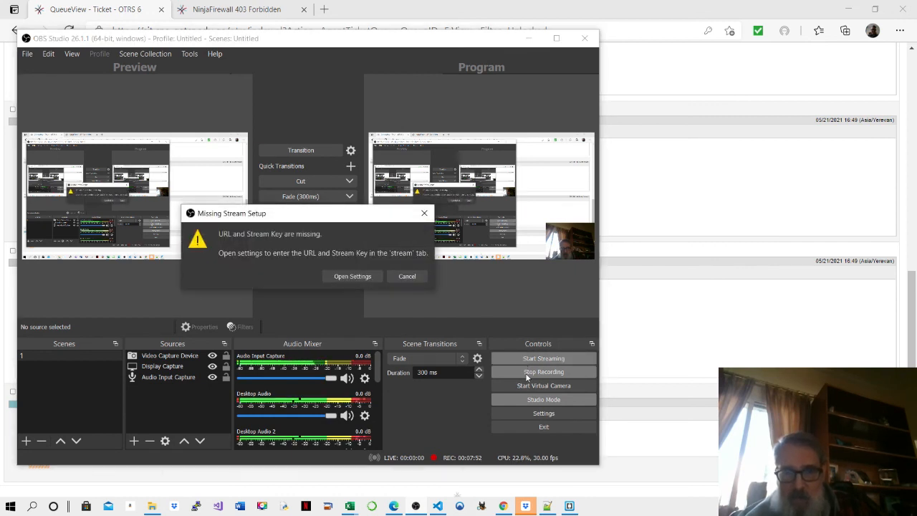
pyautogui.click(423, 213)
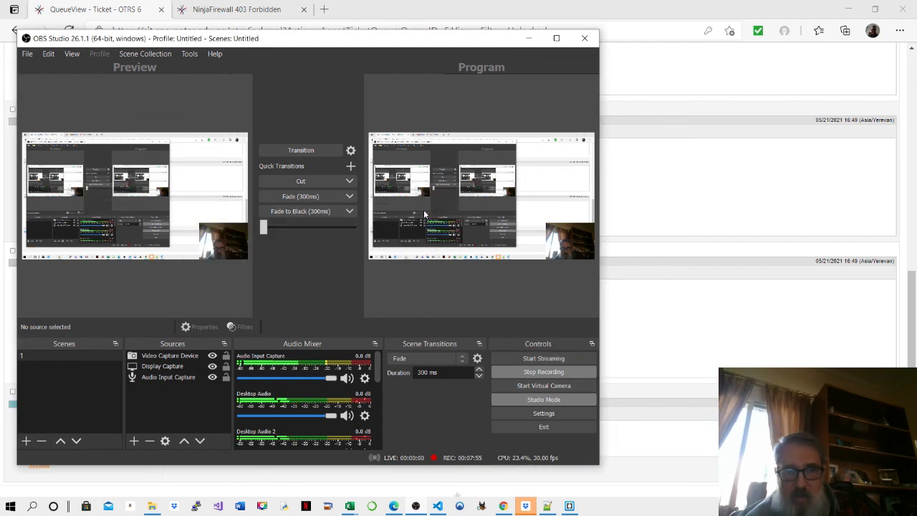
pyautogui.click(535, 372)
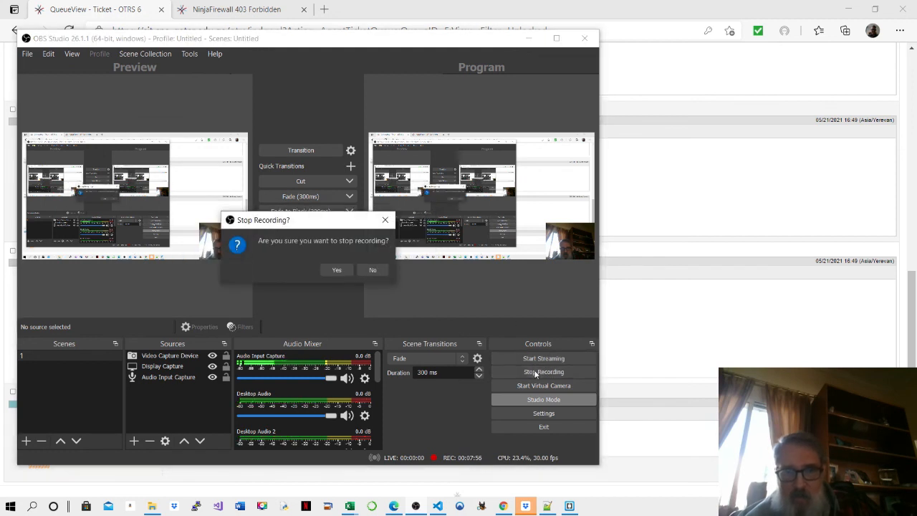